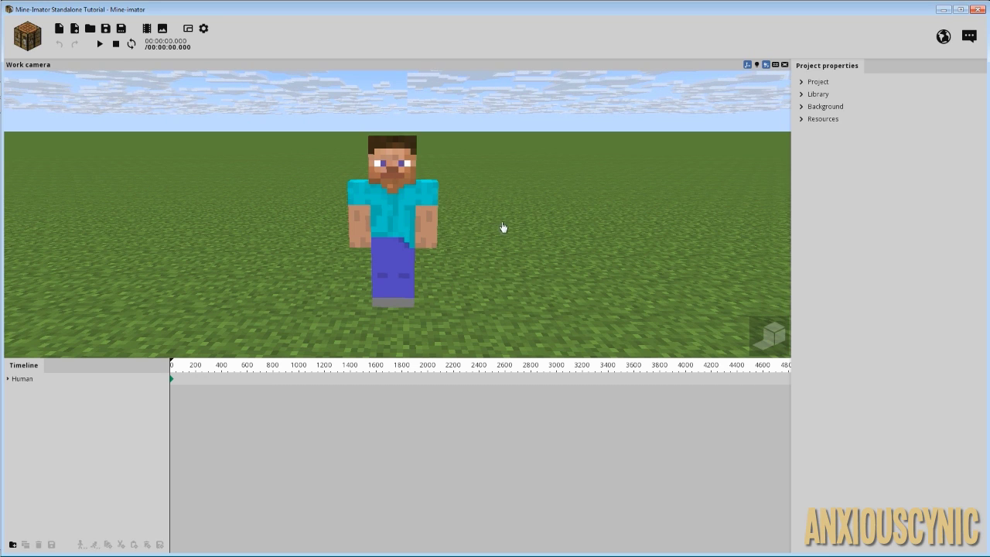
pyautogui.moveTo(556, 216); pyautogui.dragTo(417, 232)
pyautogui.moveTo(464, 225); pyautogui.dragTo(453, 222, button='middle')
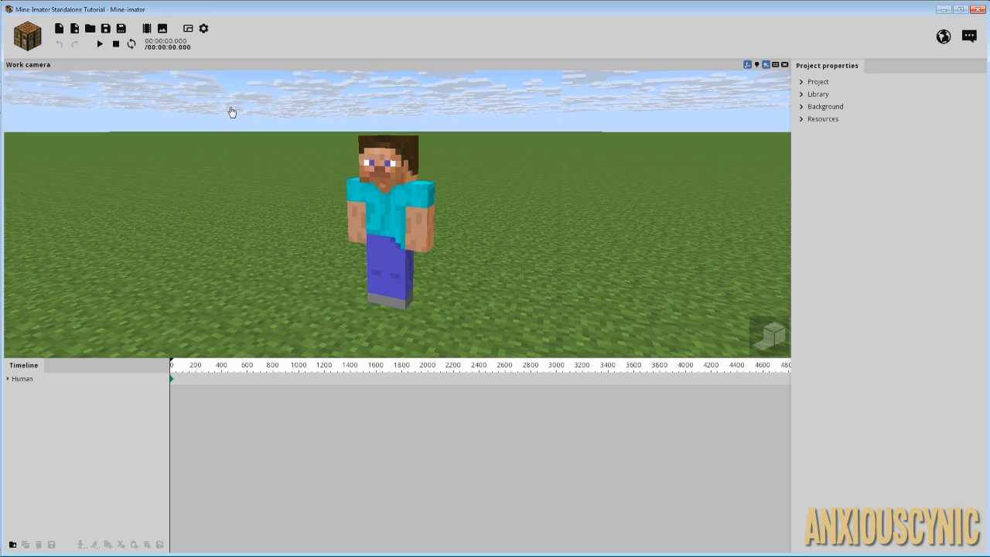
pyautogui.moveTo(482, 183); pyautogui.dragTo(476, 172, button='middle')
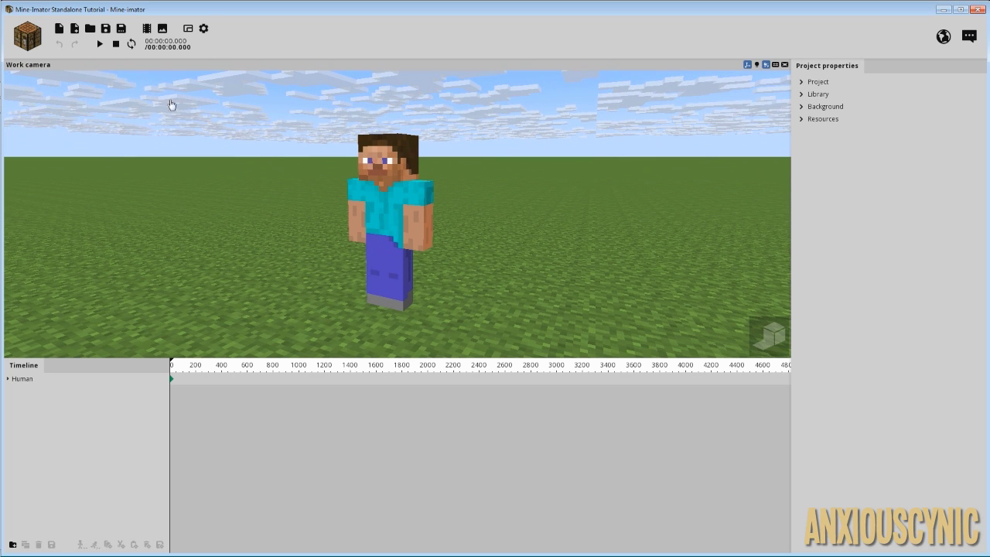
# Create a Torch block with the Minecraft texture, finding it in the block list sorted by name
pyautogui.click(27, 36)
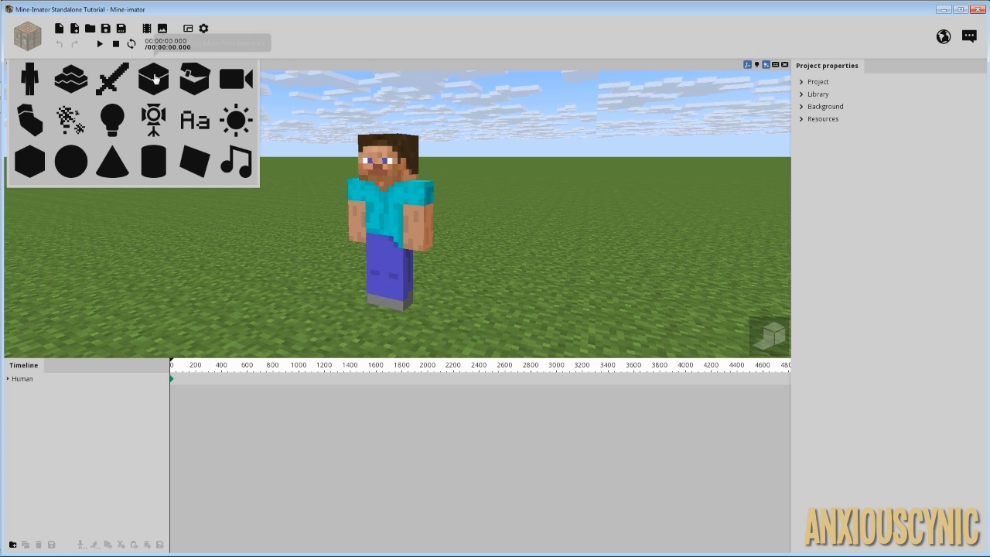
pyautogui.click(154, 78)
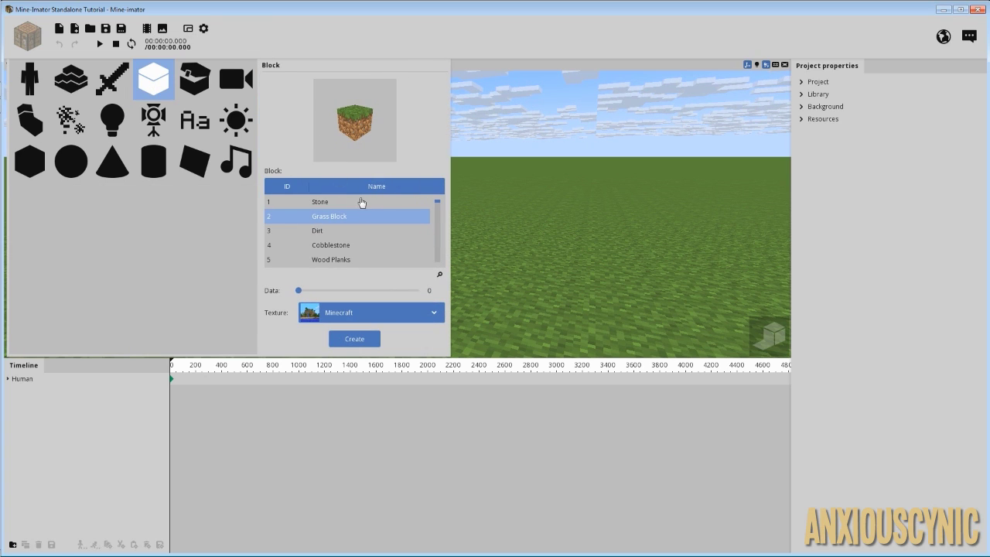
pyautogui.click(377, 188)
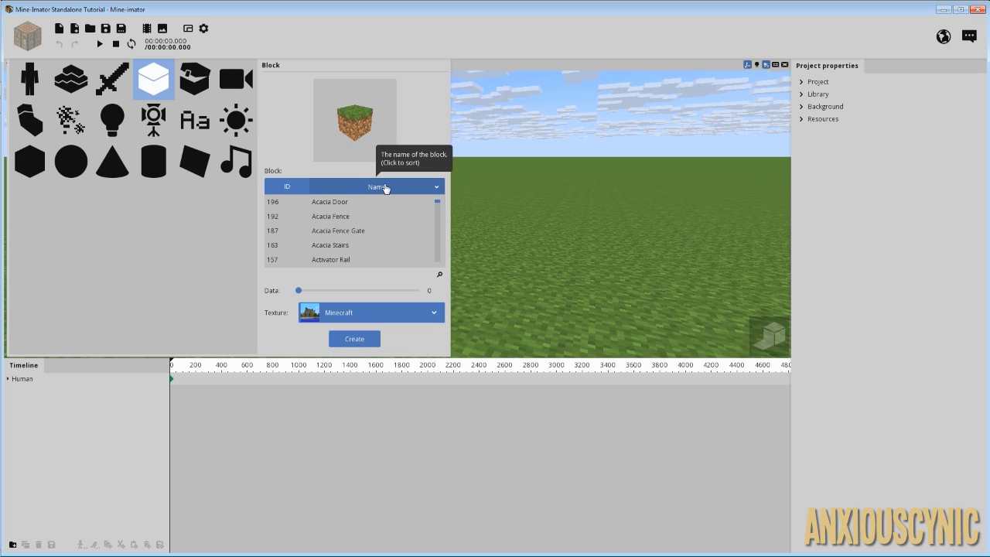
pyautogui.click(396, 188)
pyautogui.click(376, 229)
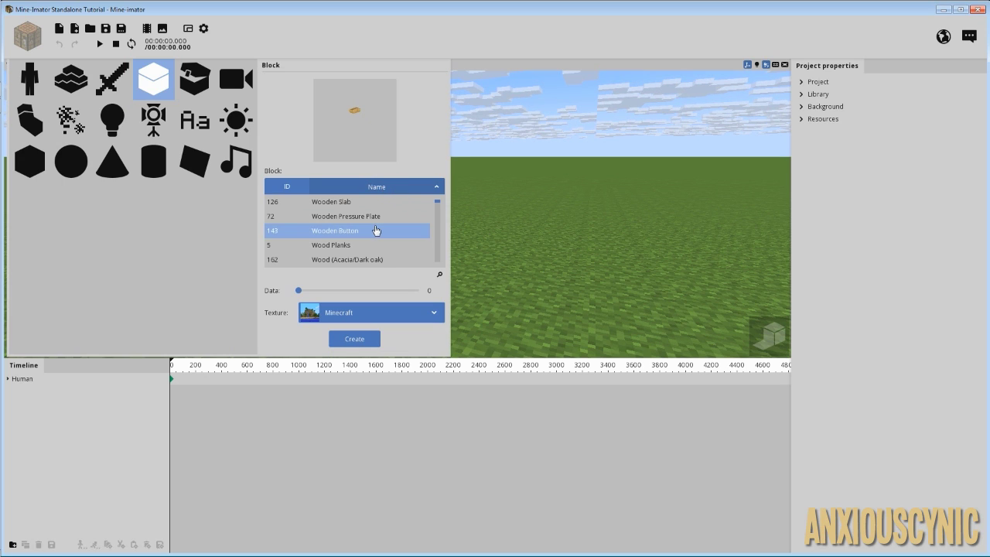
pyautogui.scroll(-4, 373, 231)
pyautogui.scroll(-5, 372, 229)
pyautogui.scroll(-5, 375, 225)
pyautogui.click(327, 232)
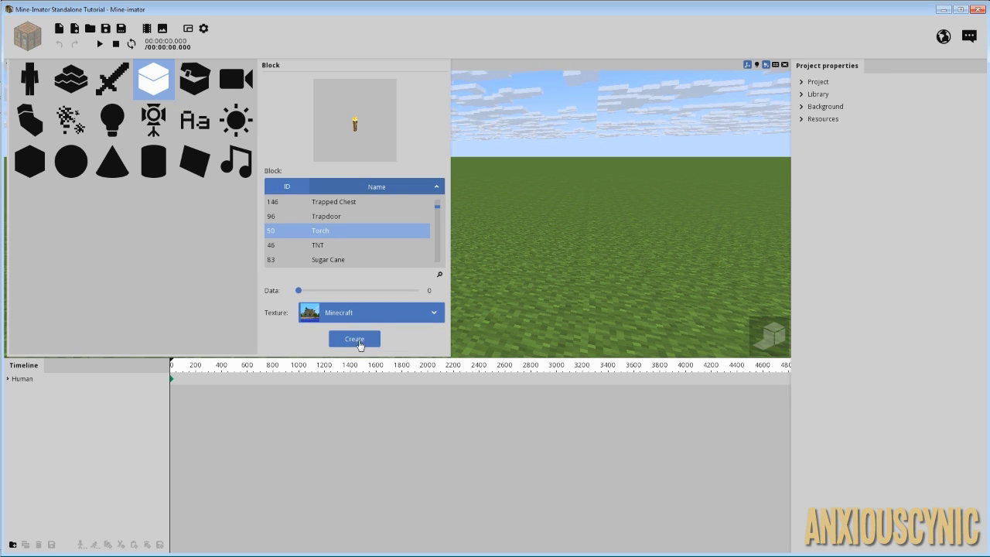
pyautogui.click(354, 338)
# Reset the torch's X, Y and Z position to 0
pyautogui.click(35, 393)
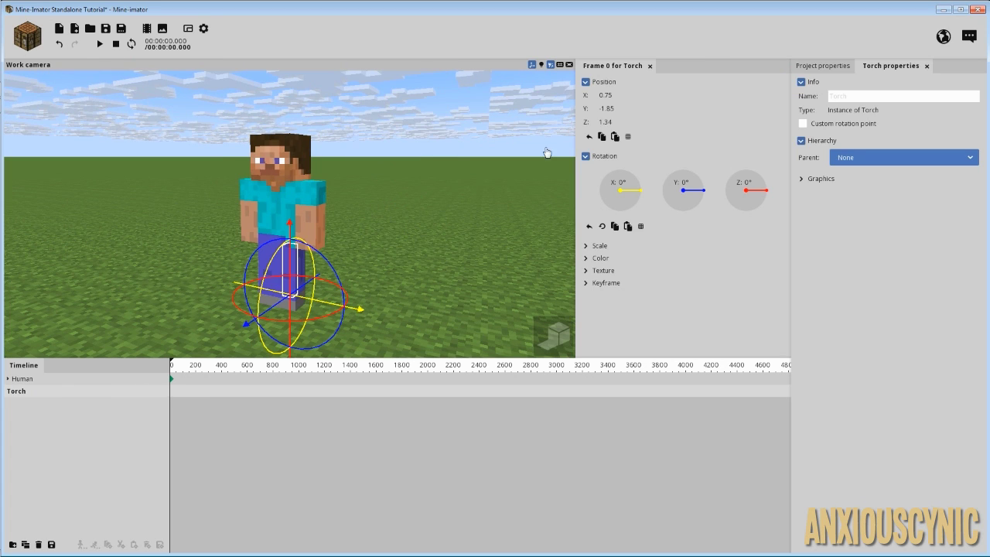
pyautogui.rightClick(606, 121)
pyautogui.rightClick(608, 109)
pyautogui.rightClick(607, 95)
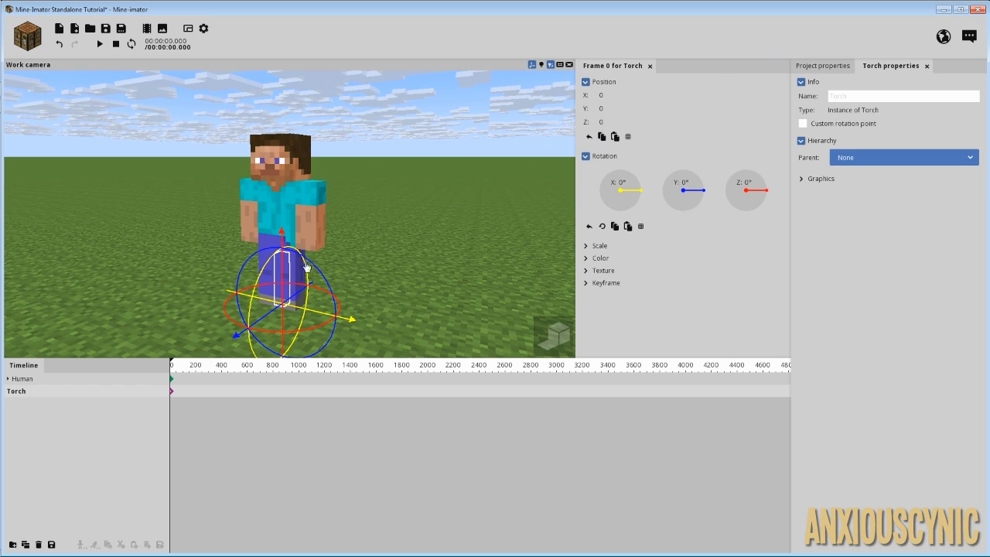
# Set the torch's parent to the Human's Right arm, under Body
pyautogui.click(872, 161)
pyautogui.click(837, 191)
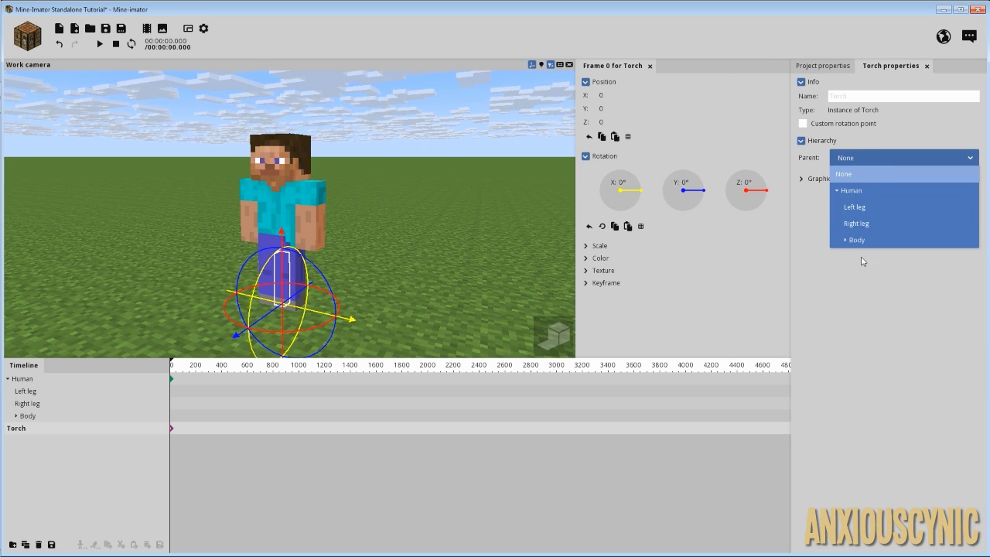
pyautogui.click(843, 241)
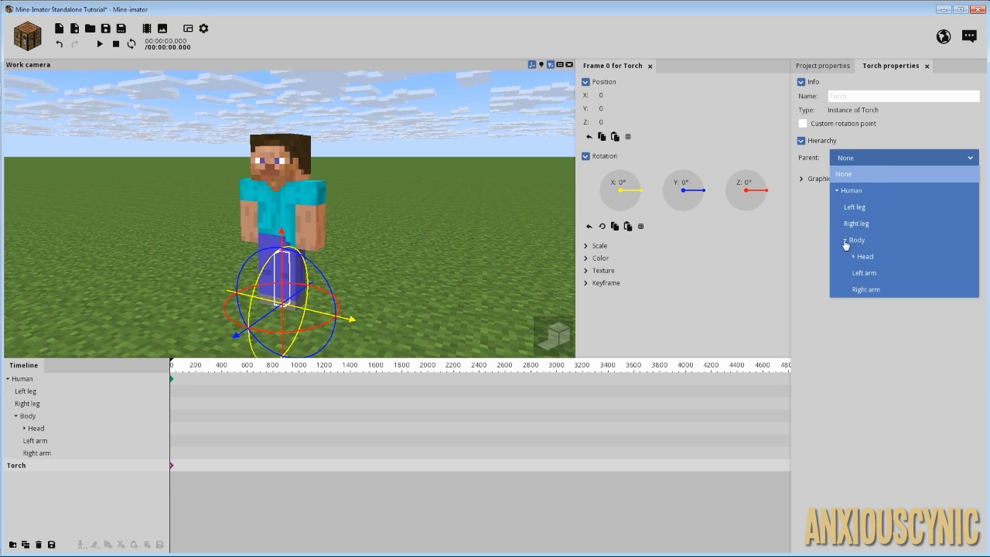
pyautogui.click(871, 291)
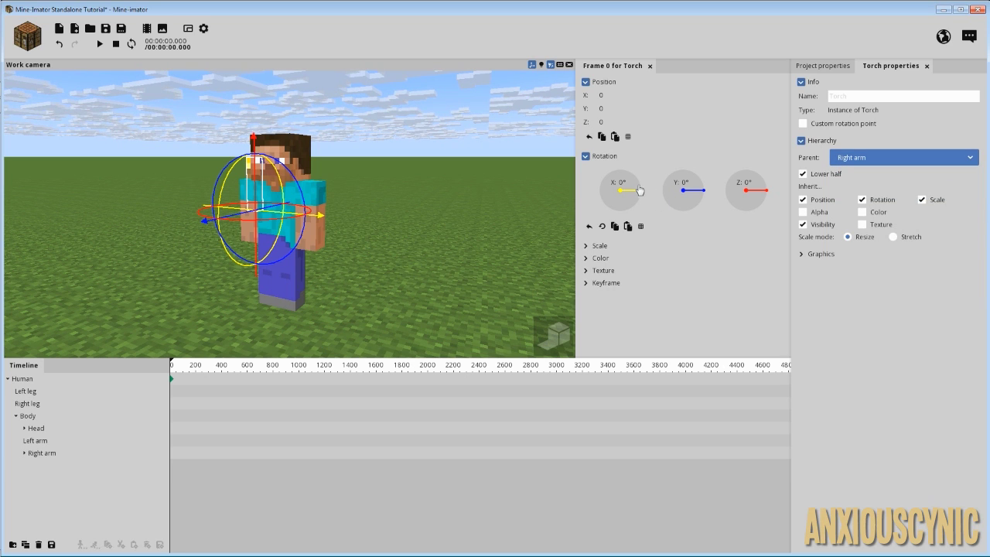
# Set the torch's X rotation to 90° and lower it to the hand, at about Z -5.07
pyautogui.moveTo(639, 191); pyautogui.dragTo(621, 201)
pyautogui.click(621, 199)
pyautogui.write('90')
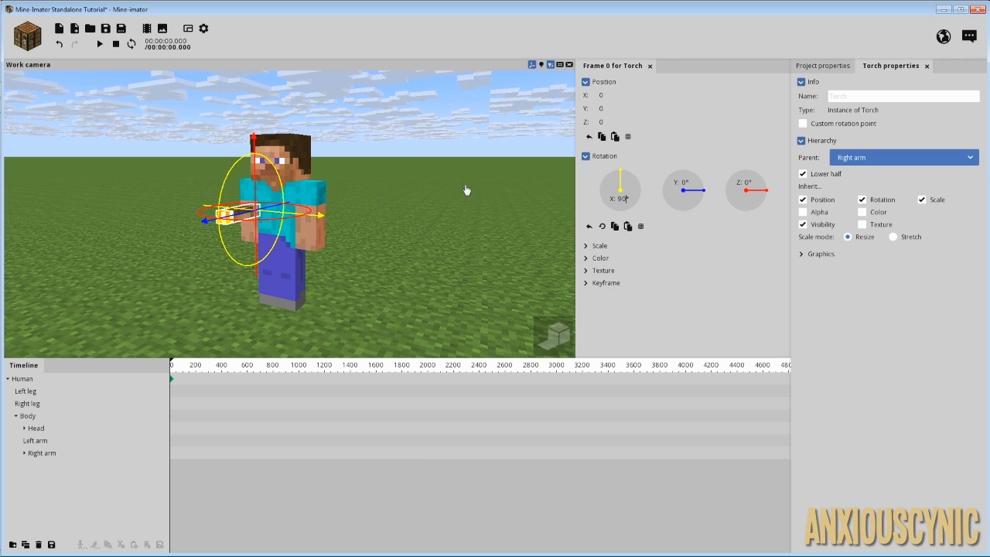
pyautogui.moveTo(393, 189); pyautogui.dragTo(452, 188)
pyautogui.moveTo(254, 139); pyautogui.dragTo(261, 168)
# Pose the right arm to hold up the torch, with X rotation about -49° and bend about 36°
pyautogui.moveTo(398, 221); pyautogui.dragTo(506, 237, button='middle')
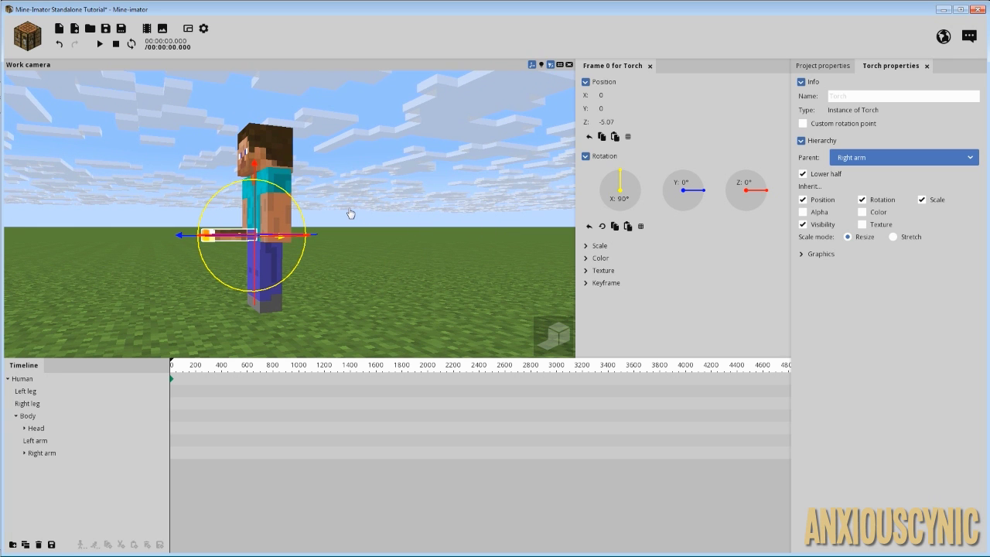
pyautogui.moveTo(355, 196); pyautogui.dragTo(358, 198, button='middle')
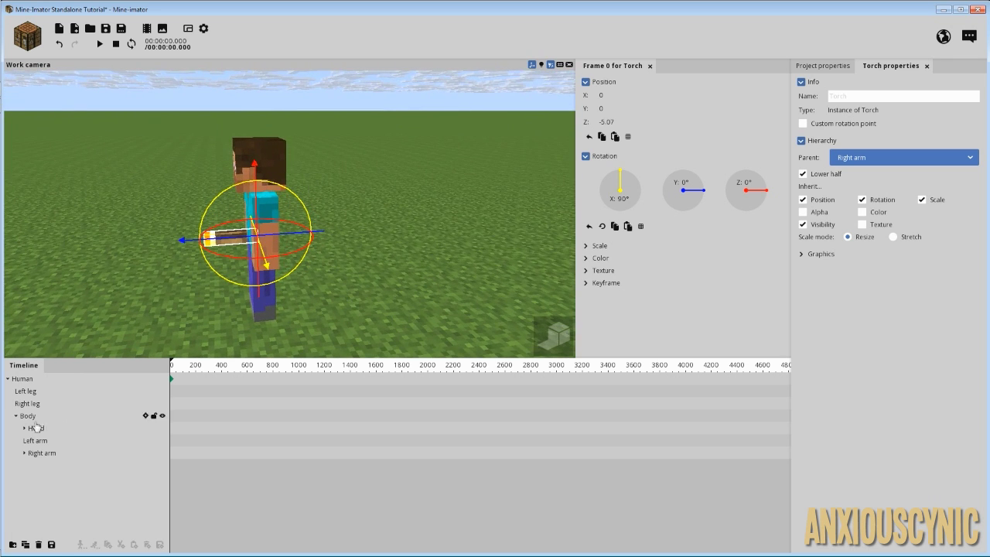
pyautogui.click(39, 453)
pyautogui.moveTo(285, 131); pyautogui.dragTo(309, 170)
pyautogui.moveTo(254, 150); pyautogui.dragTo(270, 168)
pyautogui.moveTo(384, 227); pyautogui.dragTo(375, 232, button='middle')
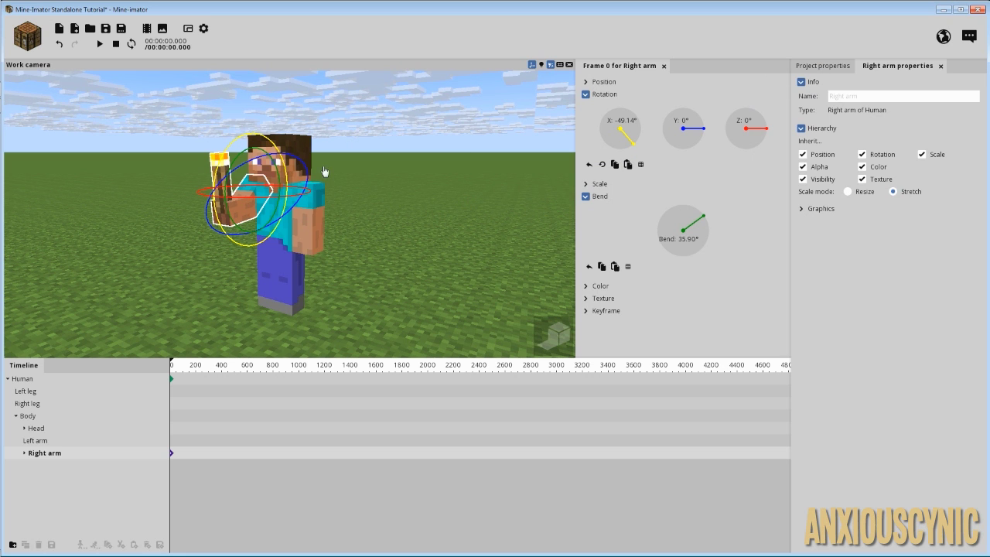
pyautogui.moveTo(398, 172); pyautogui.dragTo(410, 175)
pyautogui.moveTo(387, 173); pyautogui.dragTo(393, 177, button='middle')
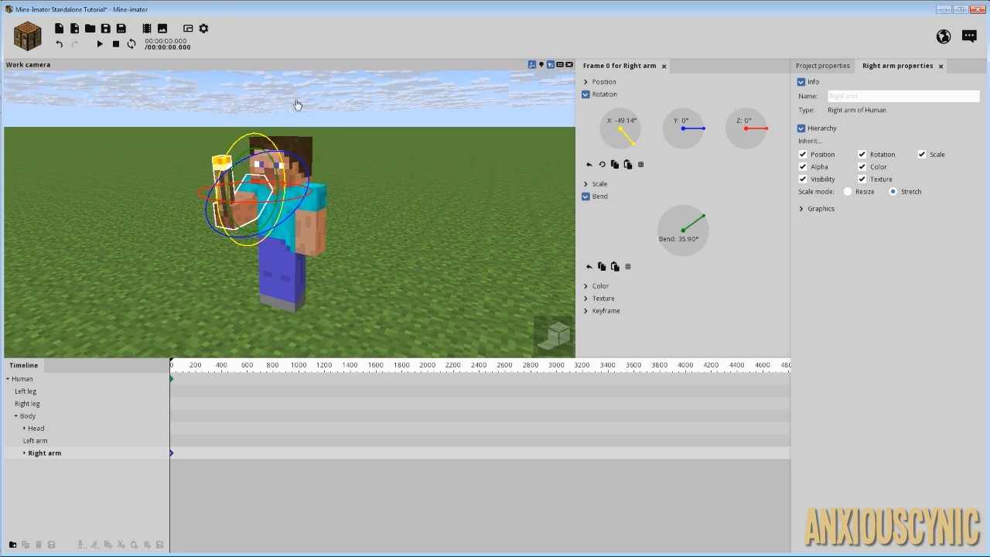
# Create a point light and reset its X, Y and Z position to 0
pyautogui.click(27, 36)
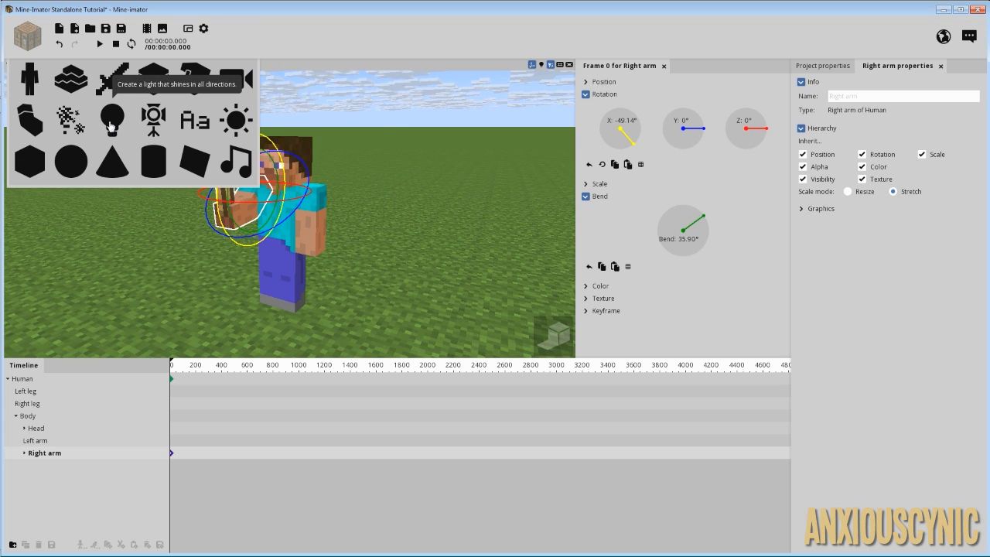
pyautogui.click(110, 121)
pyautogui.click(353, 128)
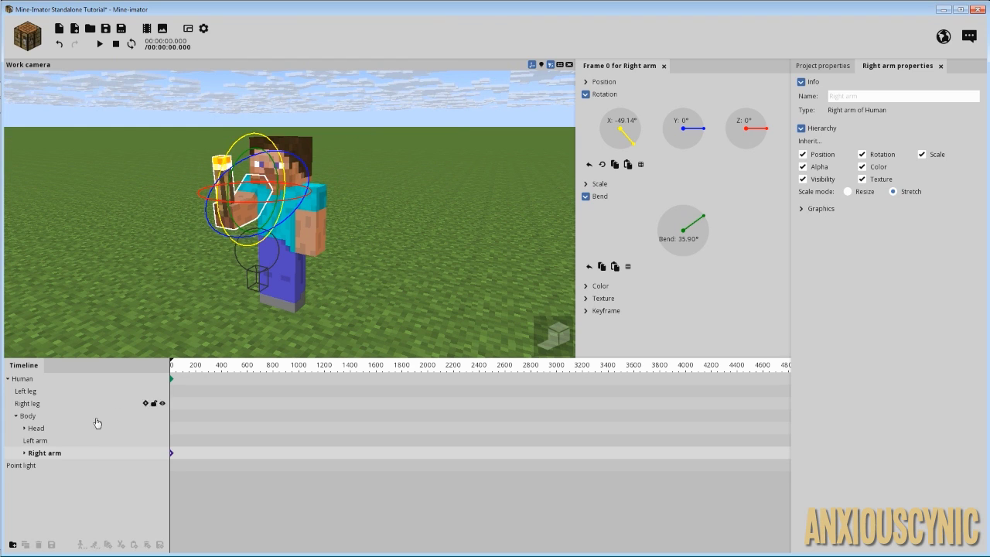
pyautogui.click(31, 466)
pyautogui.rightClick(607, 92)
pyautogui.rightClick(603, 122)
# Set the point light's parent to the Human's Right arm
pyautogui.click(877, 146)
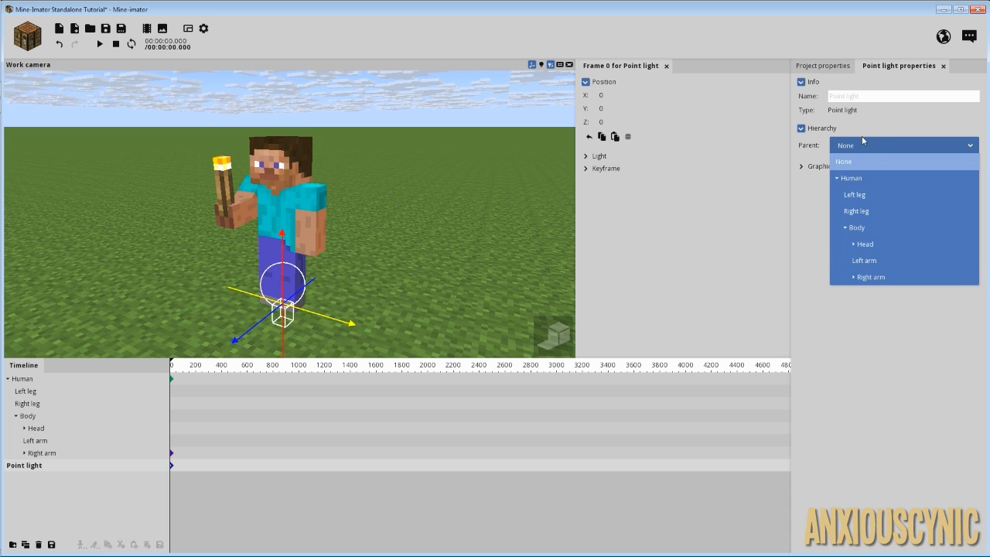
pyautogui.click(854, 277)
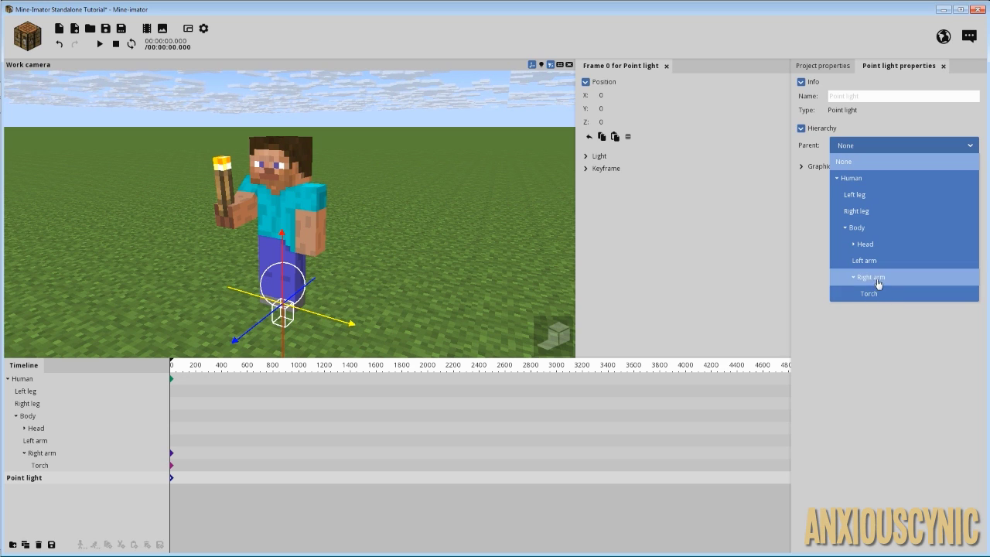
pyautogui.click(877, 278)
# Move the point light to the torch's flame, at about Y 9.49 and Z -5.60, and save the project
pyautogui.moveTo(467, 259); pyautogui.dragTo(467, 259, button='right')
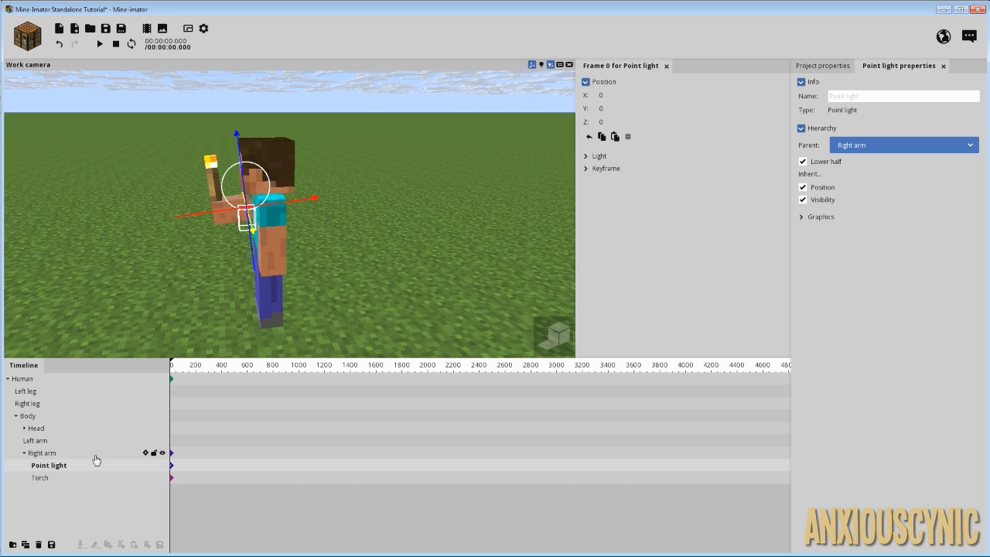
pyautogui.moveTo(306, 203); pyautogui.dragTo(273, 210)
pyautogui.moveTo(223, 262); pyautogui.dragTo(215, 210)
pyautogui.moveTo(303, 201); pyautogui.dragTo(348, 186)
pyautogui.scroll(2, 229, 239)
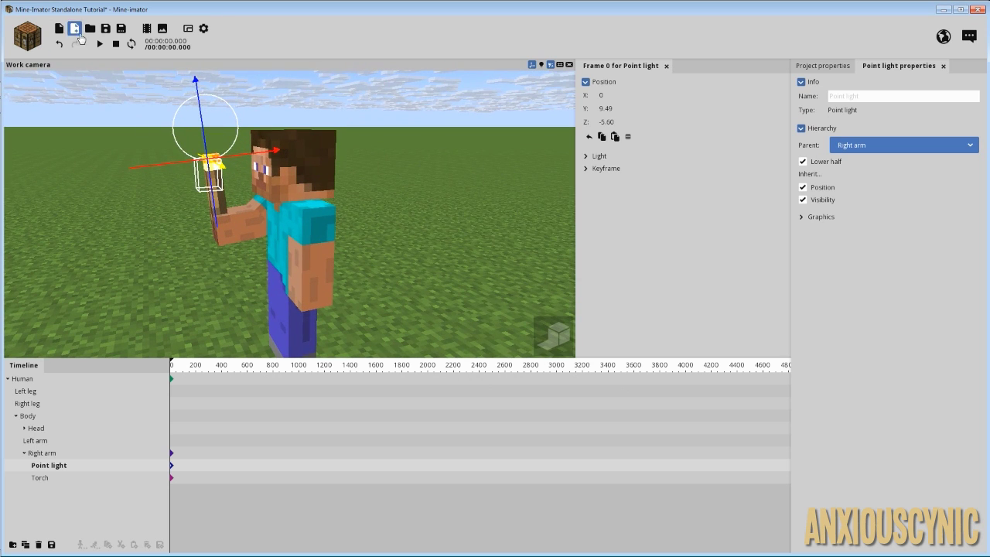
pyautogui.click(106, 29)
# Create a camera for viewing the character holding the torch
pyautogui.moveTo(327, 239); pyautogui.dragTo(327, 239, button='right')
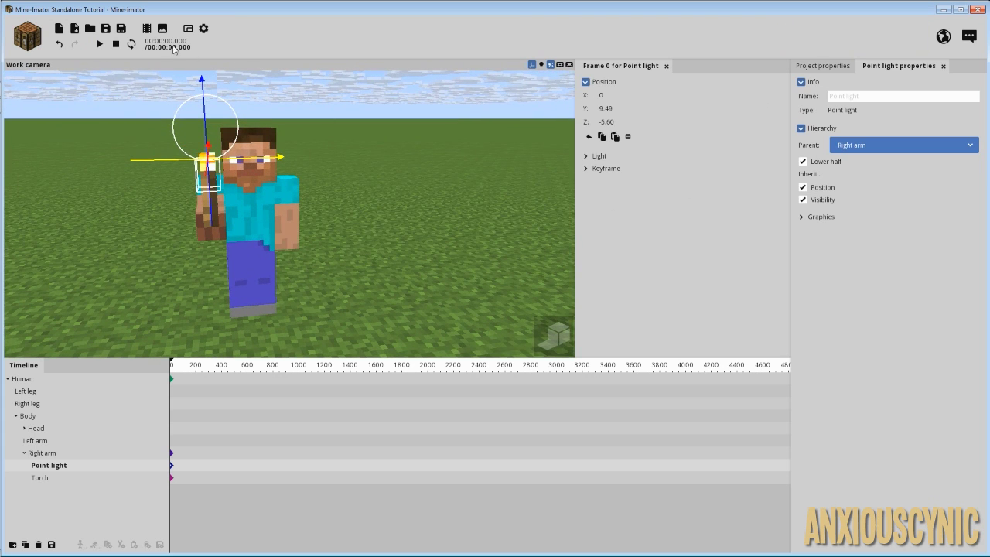
pyautogui.click(27, 36)
pyautogui.click(239, 80)
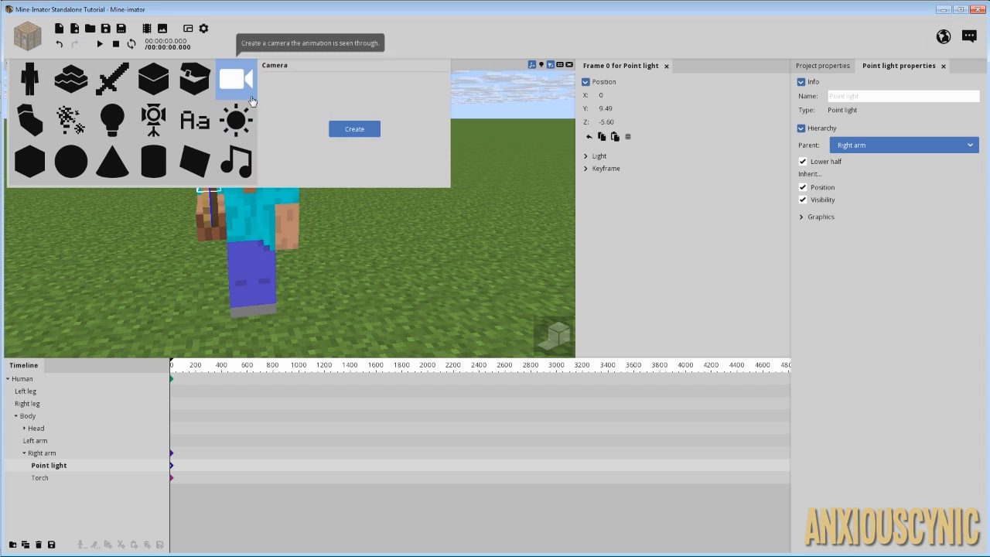
pyautogui.click(351, 130)
pyautogui.moveTo(506, 298); pyautogui.dragTo(564, 298, button='right')
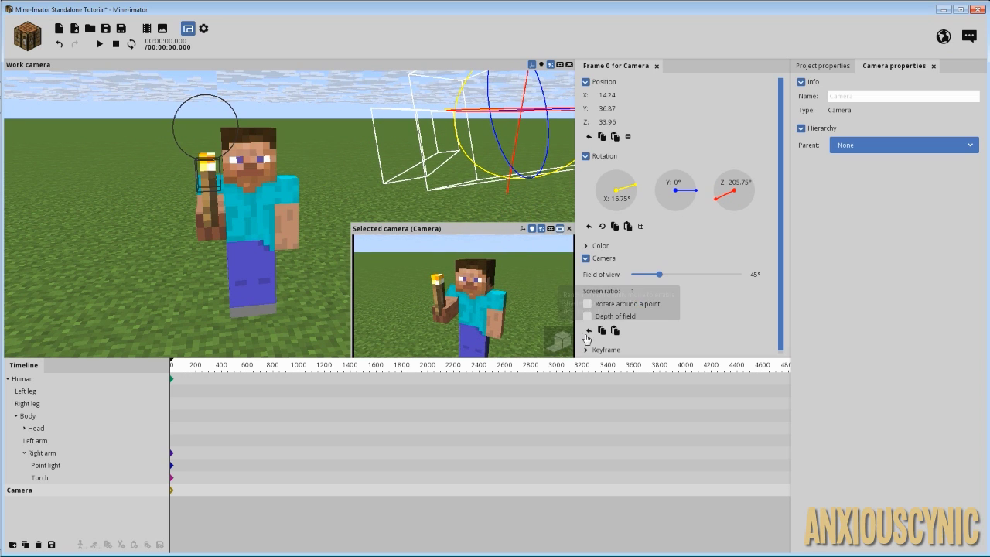
# Turn on high-quality rendering in the selected camera's view
pyautogui.click(562, 344)
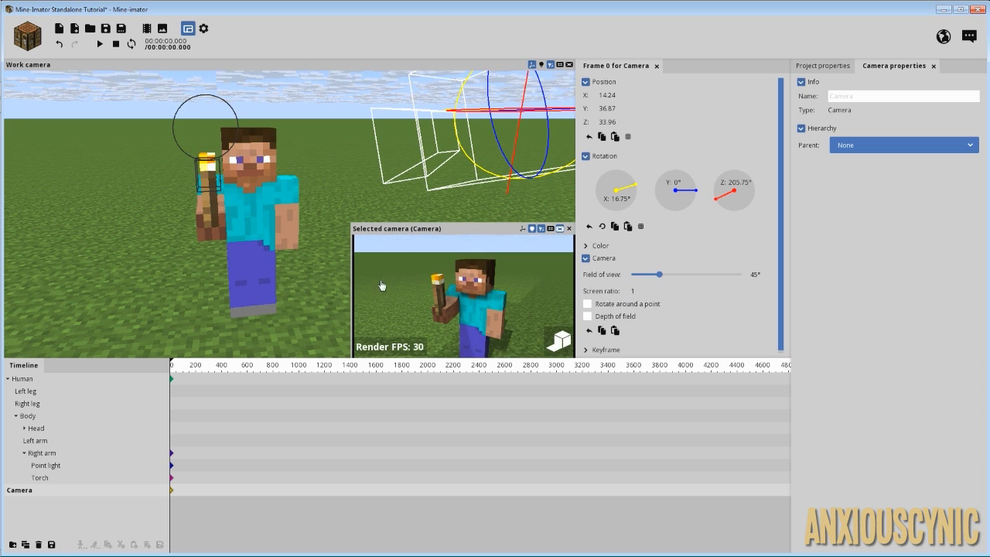
pyautogui.moveTo(288, 182); pyautogui.dragTo(288, 182, button='right')
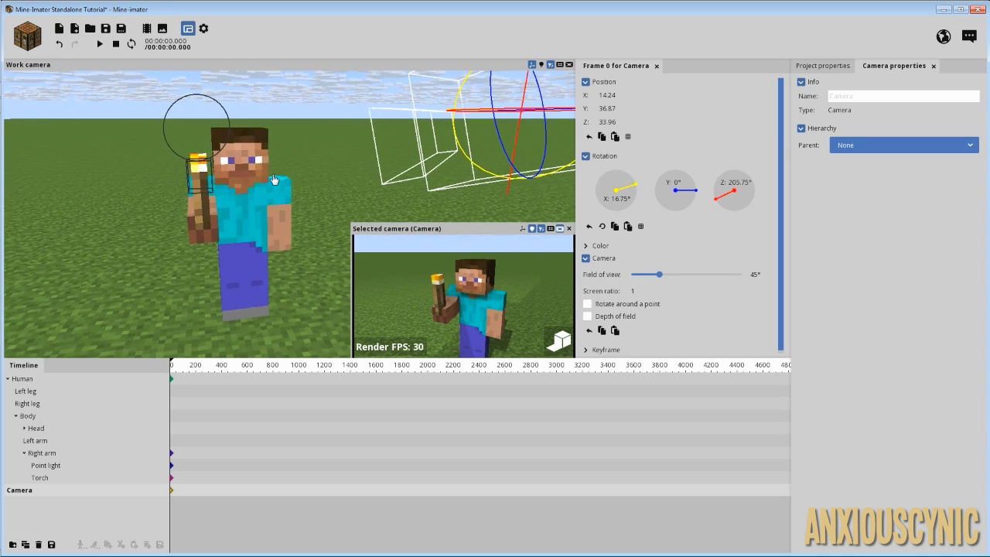
pyautogui.scroll(-3, 274, 179)
pyautogui.moveTo(353, 185); pyautogui.dragTo(353, 185)
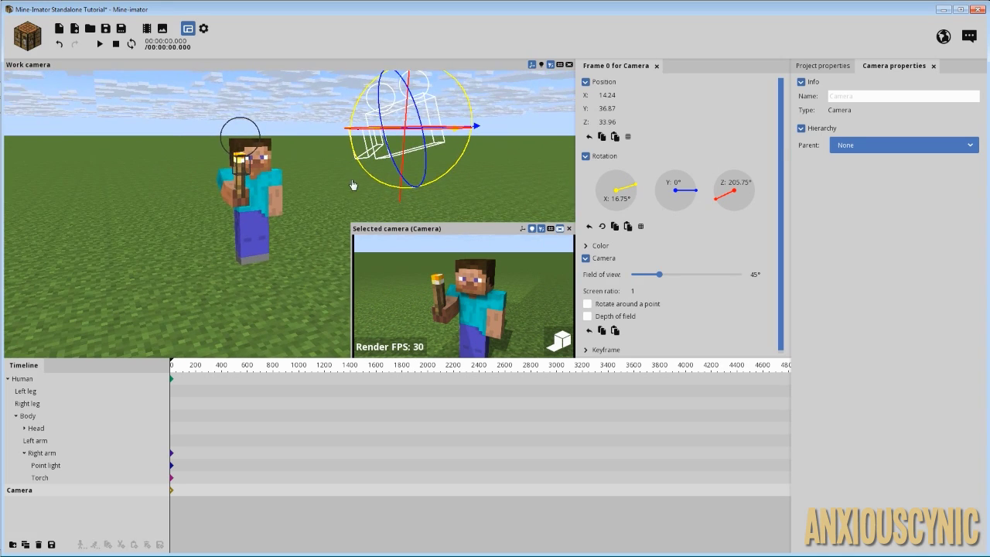
# Set the background's time to night and turn the sky rotation about 110° clockwise
pyautogui.click(822, 66)
pyautogui.click(807, 108)
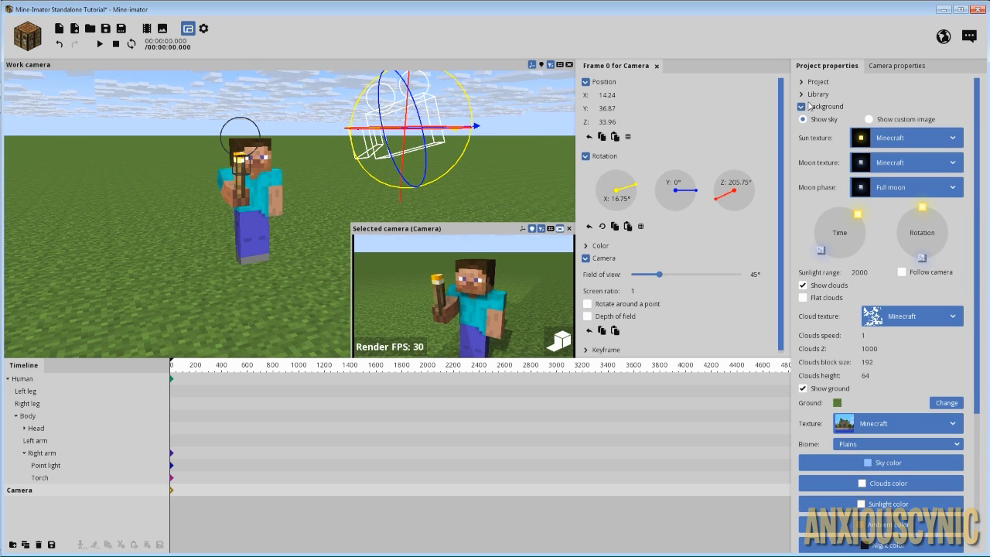
pyautogui.moveTo(853, 222); pyautogui.dragTo(849, 255)
pyautogui.moveTo(923, 207); pyautogui.dragTo(823, 291)
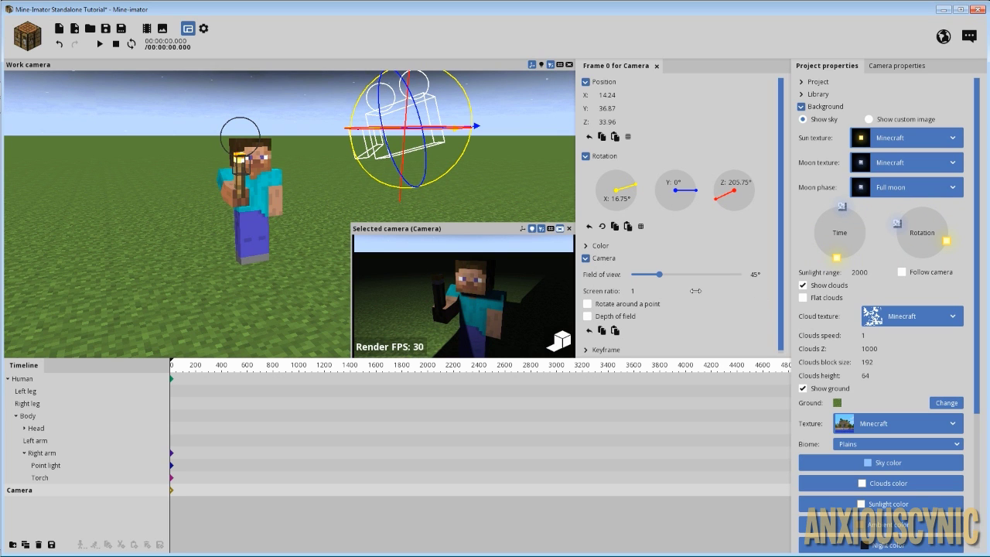
# Set the point light's range to 200 and its fade size to 81%
pyautogui.moveTo(288, 252); pyautogui.dragTo(208, 224)
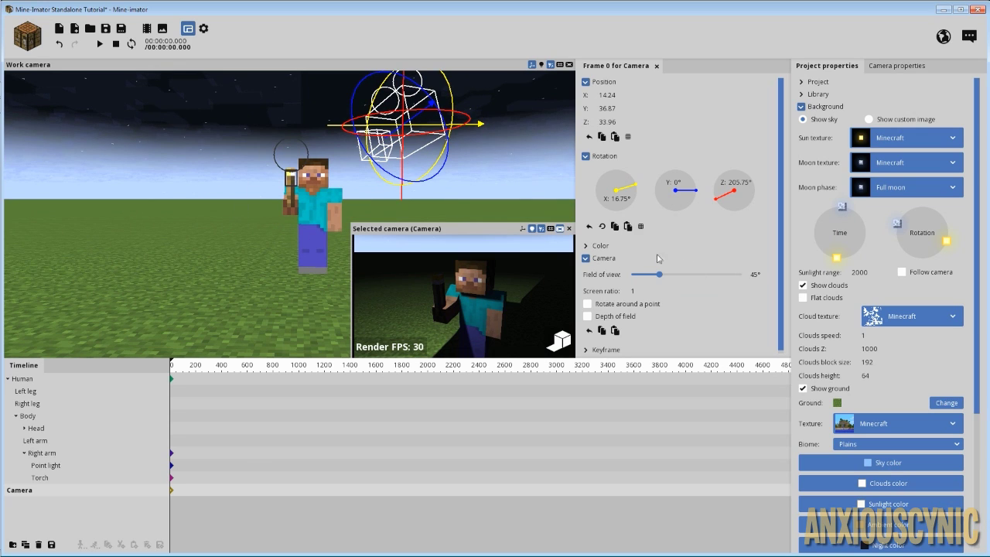
pyautogui.click(54, 465)
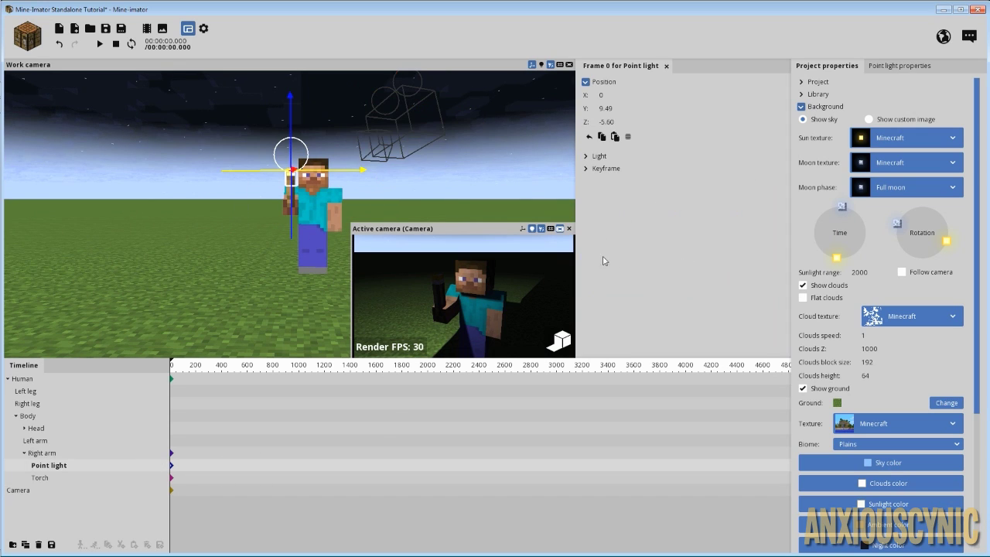
pyautogui.click(596, 155)
pyautogui.moveTo(648, 189); pyautogui.dragTo(656, 191)
pyautogui.click(655, 190)
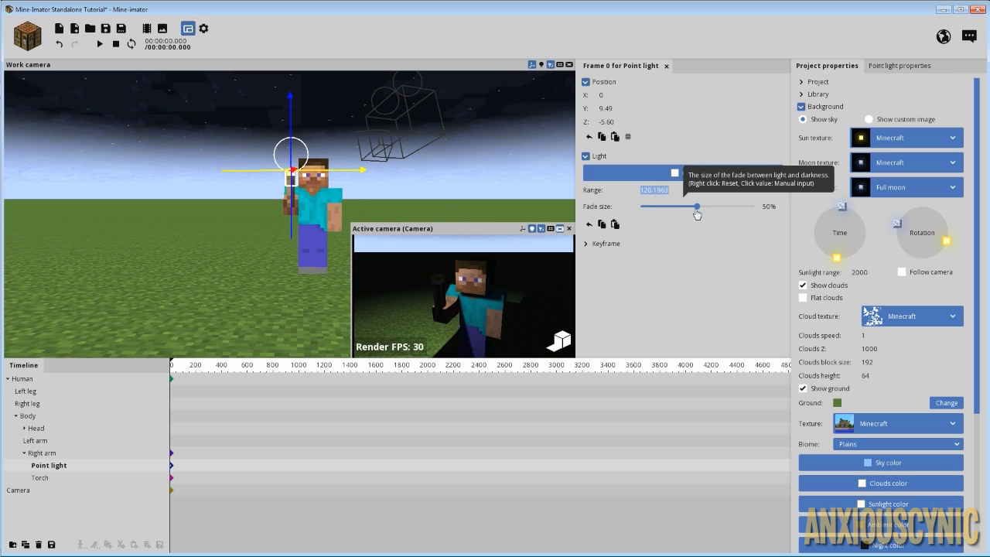
pyautogui.write('200')
pyautogui.moveTo(698, 207); pyautogui.dragTo(734, 214)
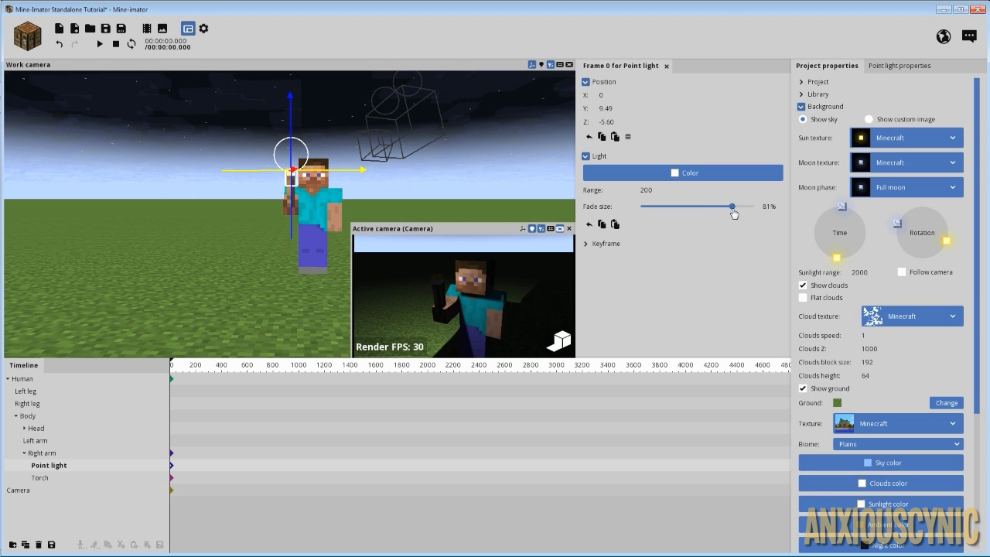
# Set the point light's fade size to 80% and its color to the pale orange FFE9CA
pyautogui.click(768, 206)
pyautogui.click(678, 180)
pyautogui.click(509, 318)
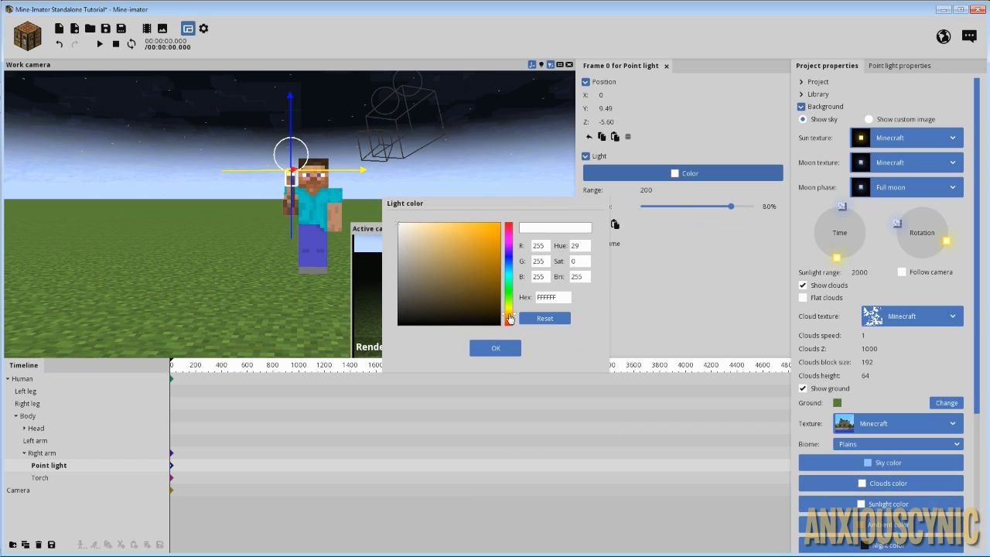
pyautogui.click(454, 225)
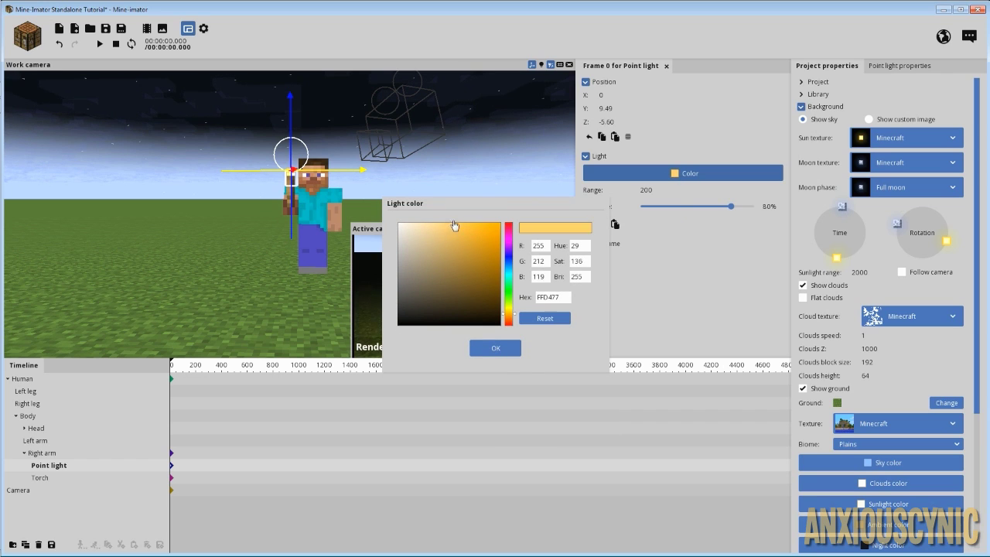
pyautogui.moveTo(457, 212); pyautogui.dragTo(139, 133)
pyautogui.click(191, 245)
pyautogui.moveTo(136, 165); pyautogui.dragTo(103, 149)
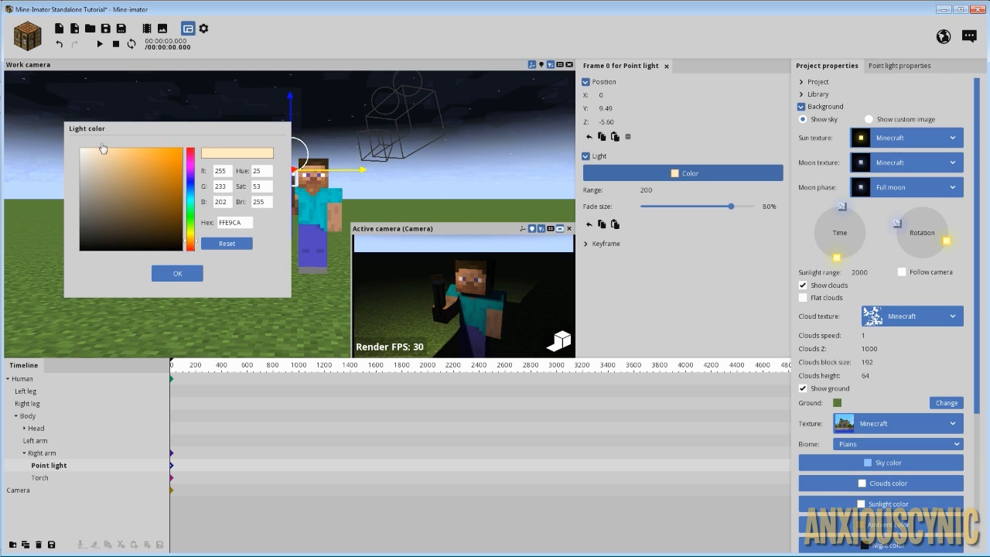
pyautogui.click(172, 271)
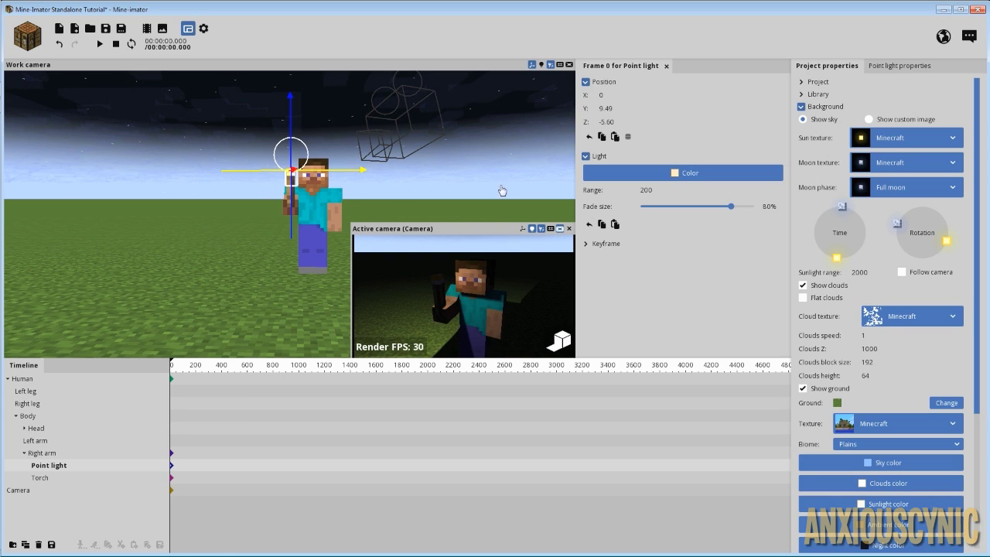
# Angle the camera to show the night sky and set the background's fog color to a dark blue, about 182132
pyautogui.scroll(-4, 857, 417)
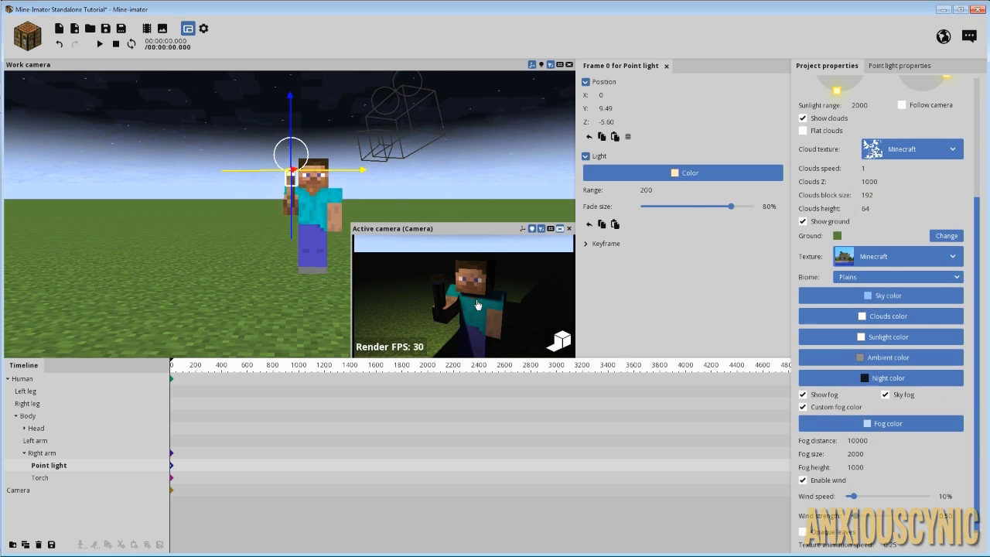
pyautogui.moveTo(482, 305); pyautogui.dragTo(497, 271, button='right')
pyautogui.press('s')
pyautogui.moveTo(445, 291); pyautogui.dragTo(518, 307, button='right')
pyautogui.click(878, 425)
pyautogui.moveTo(137, 162); pyautogui.dragTo(134, 235)
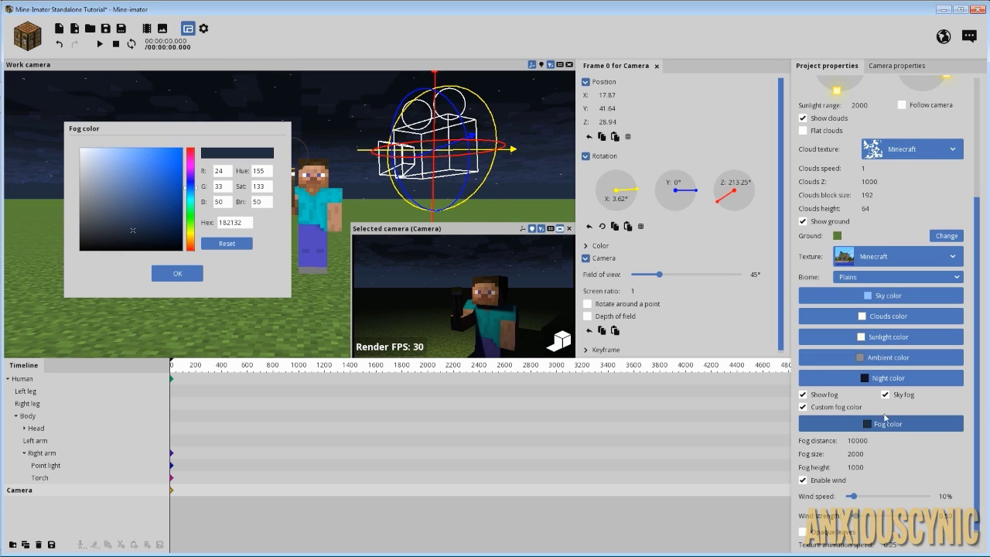
pyautogui.moveTo(150, 225)
pyautogui.mouseDown()
pyautogui.moveTo(134, 221)
pyautogui.moveTo(134, 230)
pyautogui.mouseUp()
pyautogui.click(176, 275)
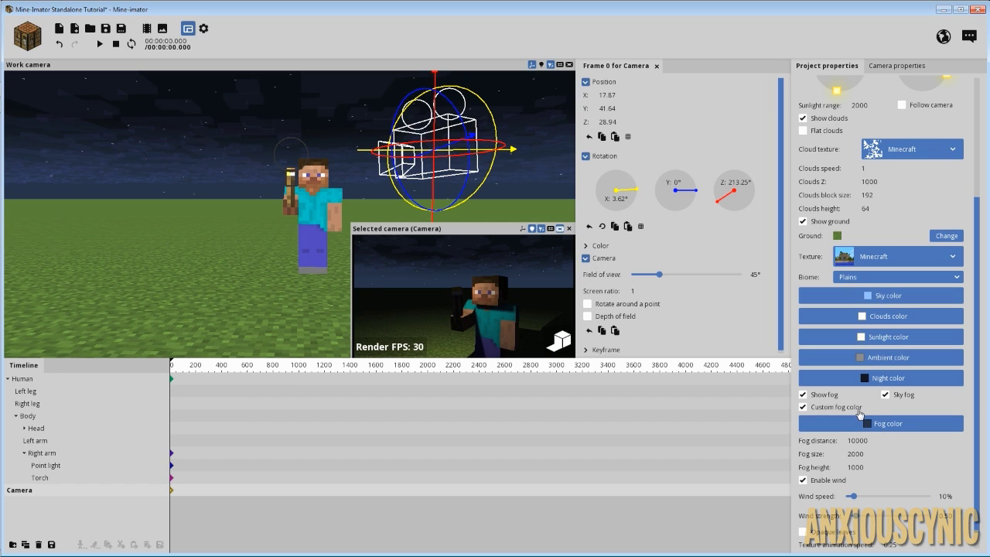
# Switch the sky fog and the whole fog off and back on to compare the night sky
pyautogui.click(887, 396)
pyautogui.click(886, 395)
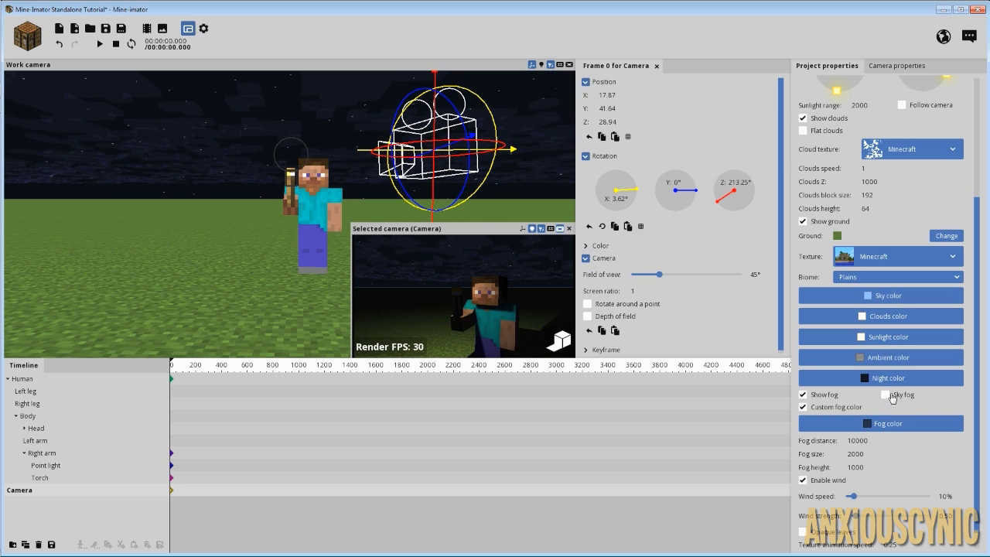
pyautogui.click(824, 395)
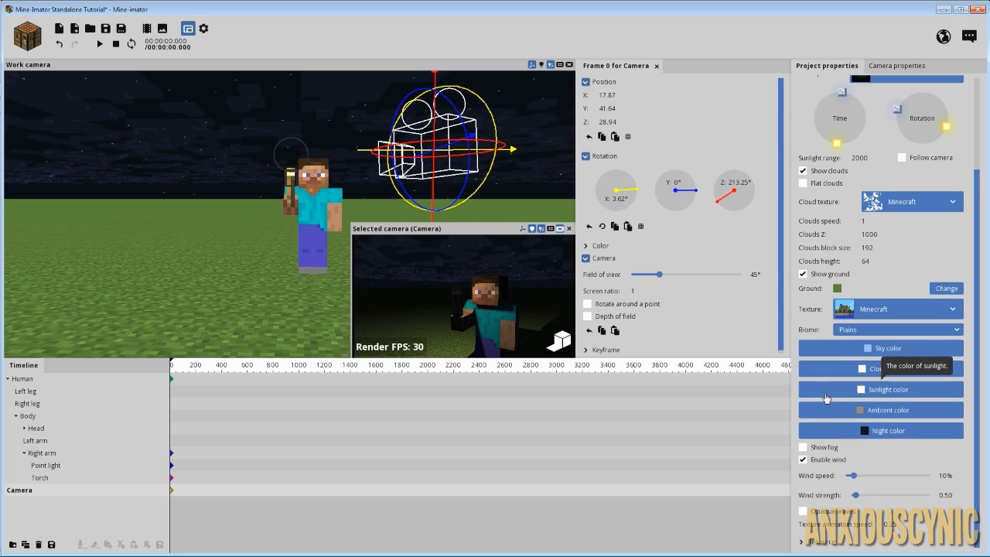
pyautogui.click(823, 449)
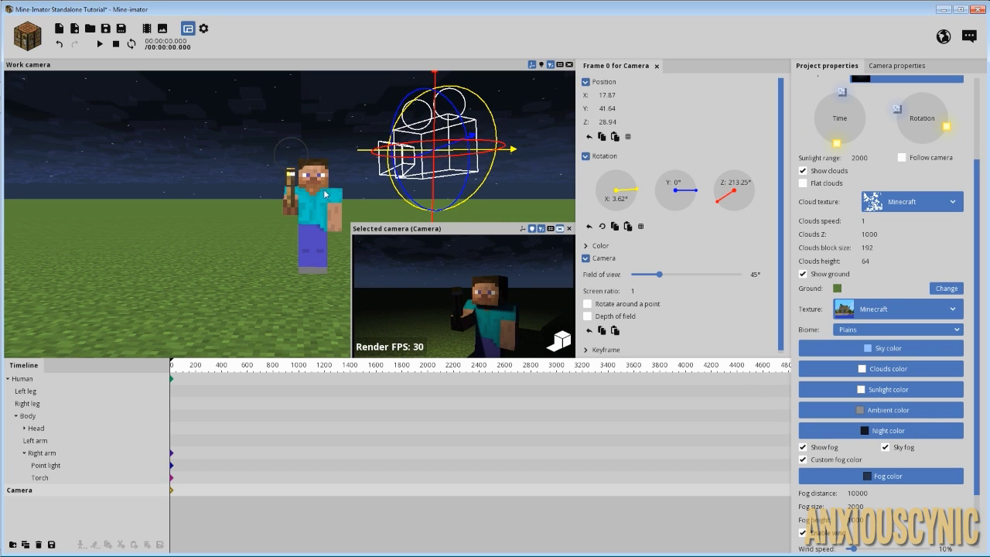
# Re-aim the camera at the character and move the point light beside the torch's flame, to about X 0.30, Y 11.48, Z -7.02
pyautogui.moveTo(335, 172); pyautogui.dragTo(309, 224)
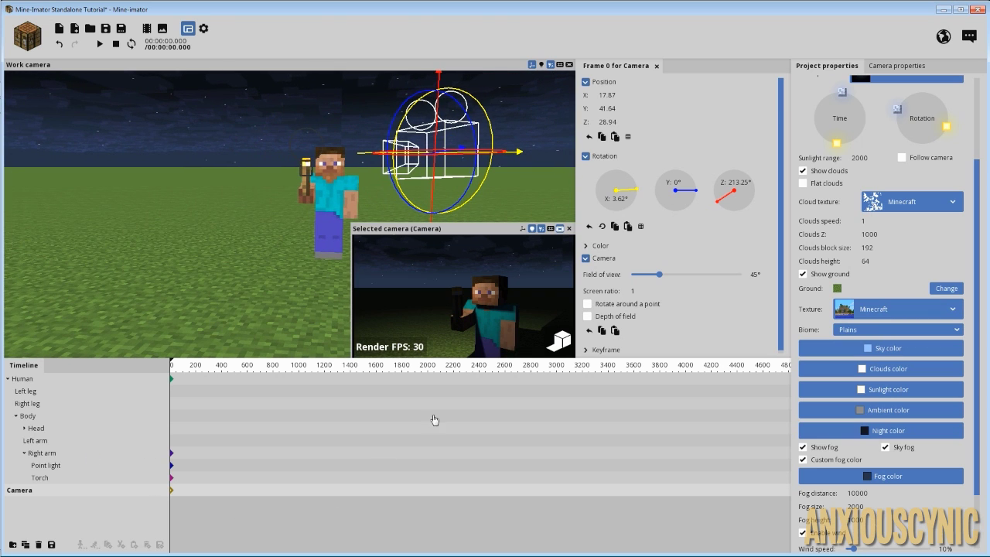
pyautogui.moveTo(363, 337); pyautogui.dragTo(375, 354)
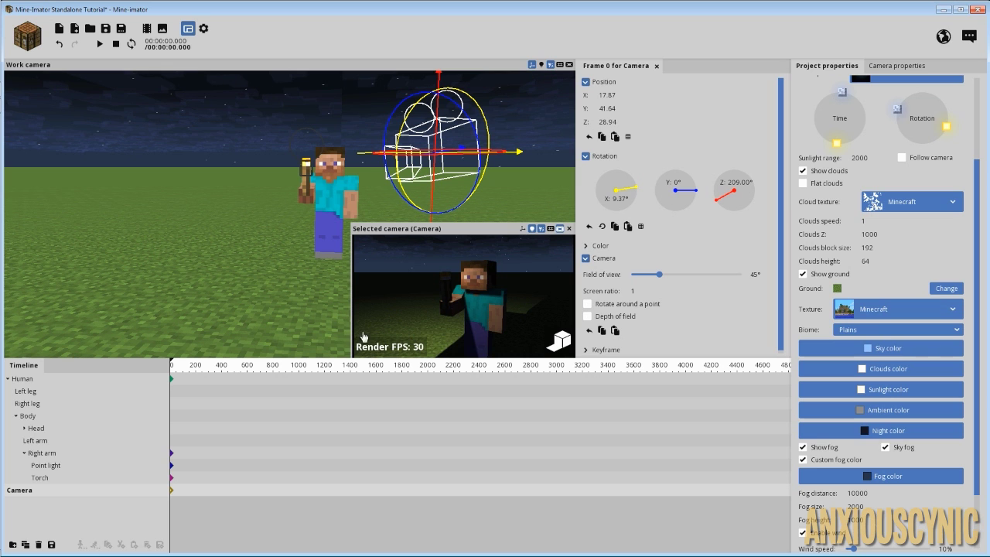
pyautogui.click(45, 466)
pyautogui.moveTo(379, 128); pyautogui.dragTo(335, 160)
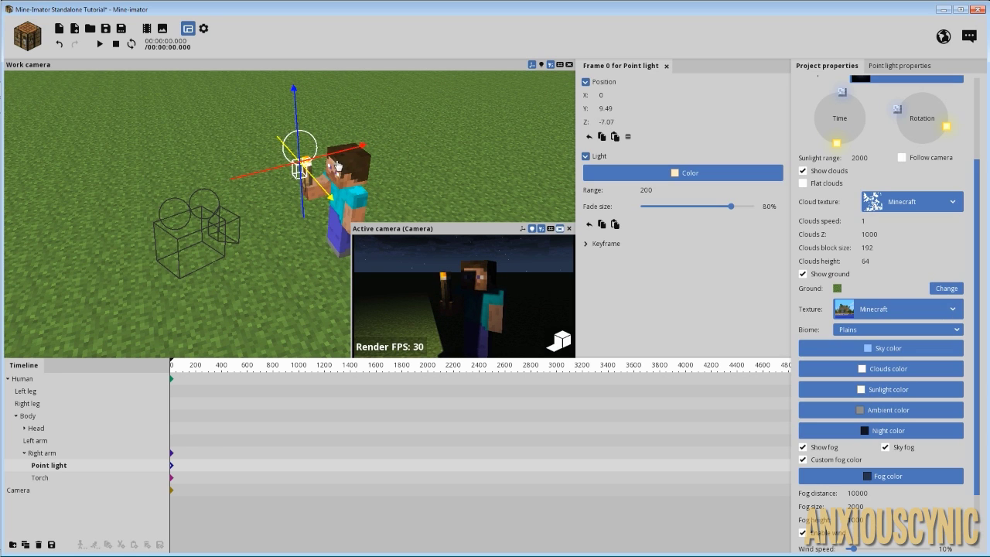
pyautogui.moveTo(358, 198); pyautogui.dragTo(305, 207)
pyautogui.scroll(3, 304, 231)
pyautogui.moveTo(347, 139); pyautogui.dragTo(339, 159)
pyautogui.moveTo(341, 159); pyautogui.dragTo(352, 140, button='middle')
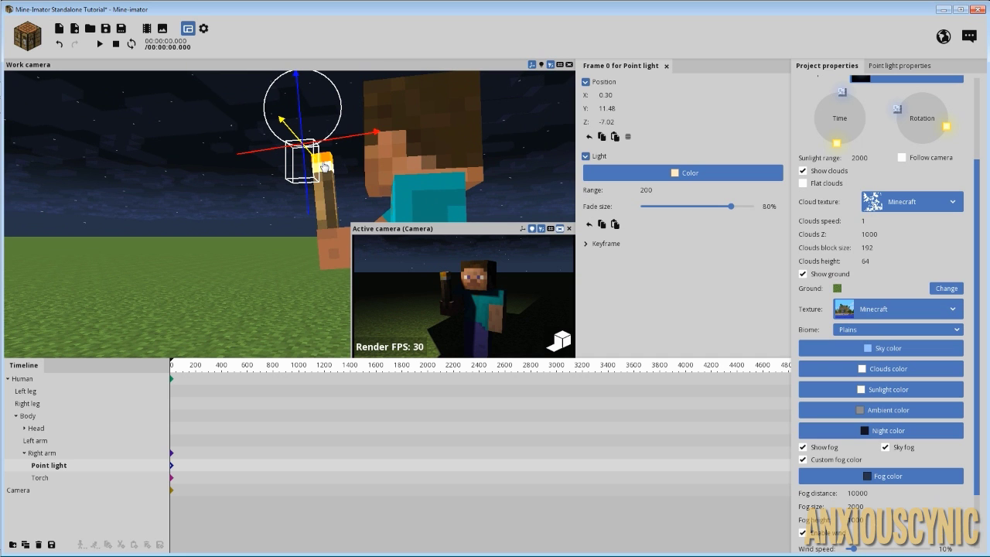
pyautogui.moveTo(448, 164); pyautogui.dragTo(453, 167)
pyautogui.scroll(-3, 433, 158)
pyautogui.moveTo(407, 140); pyautogui.dragTo(410, 155)
pyautogui.moveTo(407, 140); pyautogui.dragTo(424, 171, button='middle')
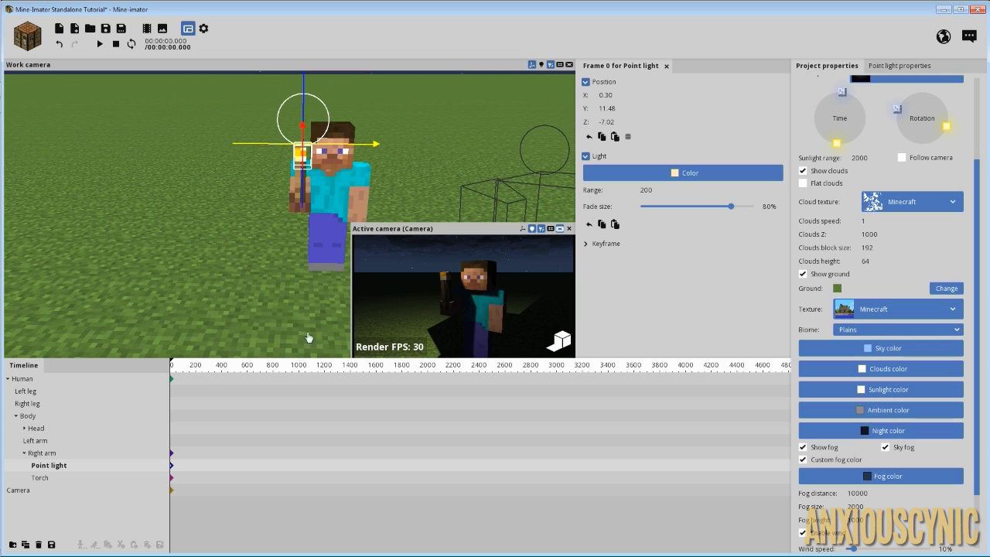
# Raise the torch's color brightness slightly so it glows in the dark
pyautogui.click(61, 477)
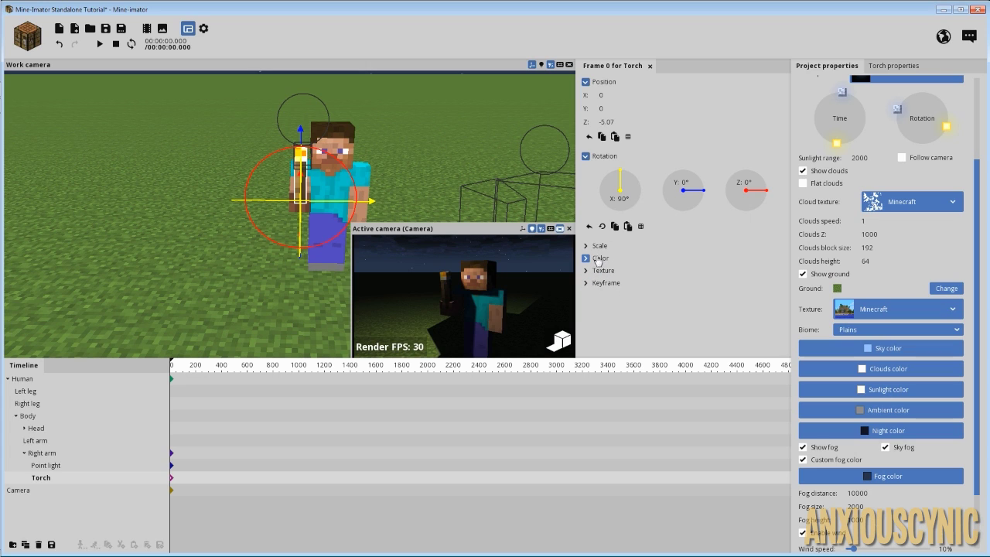
pyautogui.click(597, 259)
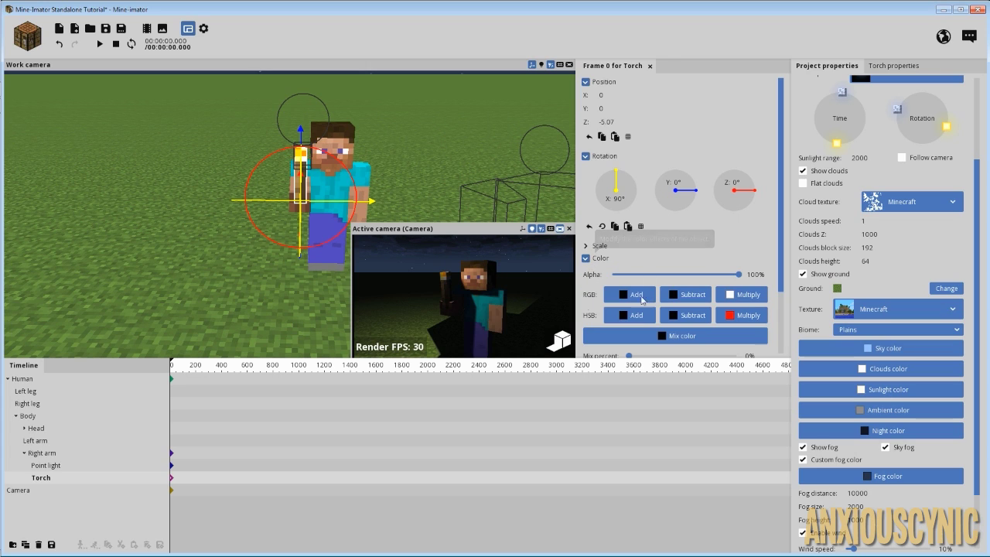
pyautogui.scroll(-2, 783, 287)
pyautogui.moveTo(629, 298)
pyautogui.mouseDown()
pyautogui.moveTo(666, 303)
pyautogui.moveTo(625, 303)
pyautogui.mouseUp()
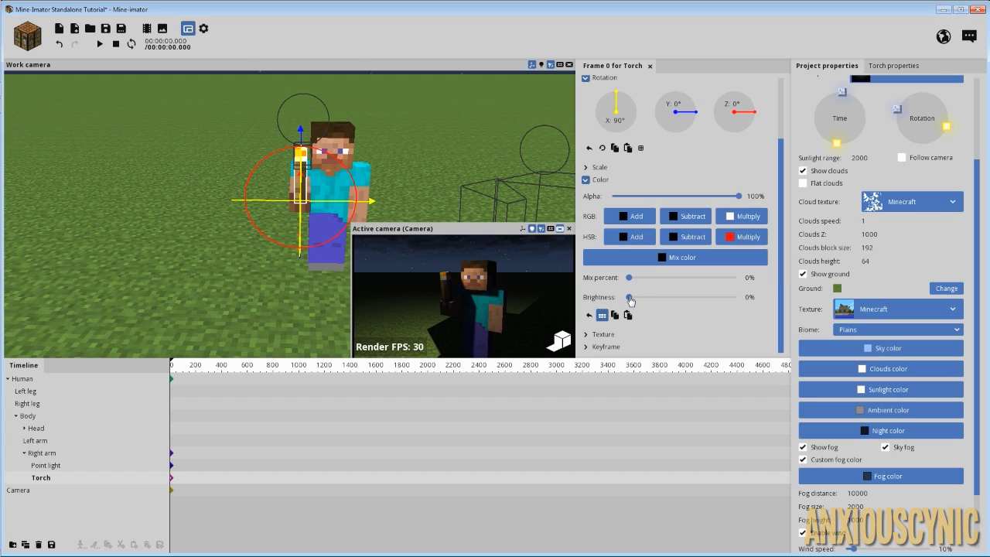
pyautogui.moveTo(630, 300); pyautogui.dragTo(649, 301)
# Move the point light farther out from the torch, to about X 1.44, Z -9.17, and save the project
pyautogui.moveTo(406, 161); pyautogui.dragTo(220, 209)
pyautogui.click(46, 466)
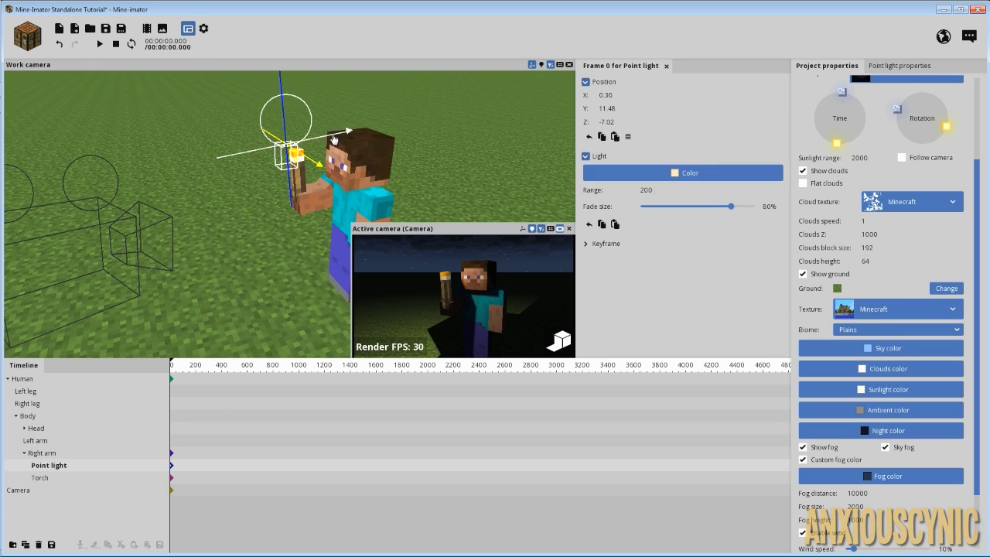
pyautogui.moveTo(333, 139)
pyautogui.mouseDown()
pyautogui.moveTo(322, 144)
pyautogui.moveTo(360, 171)
pyautogui.moveTo(472, 171)
pyautogui.moveTo(344, 146)
pyautogui.mouseUp()
pyautogui.click(105, 28)
pyautogui.moveTo(444, 137); pyautogui.dragTo(465, 169, button='right')
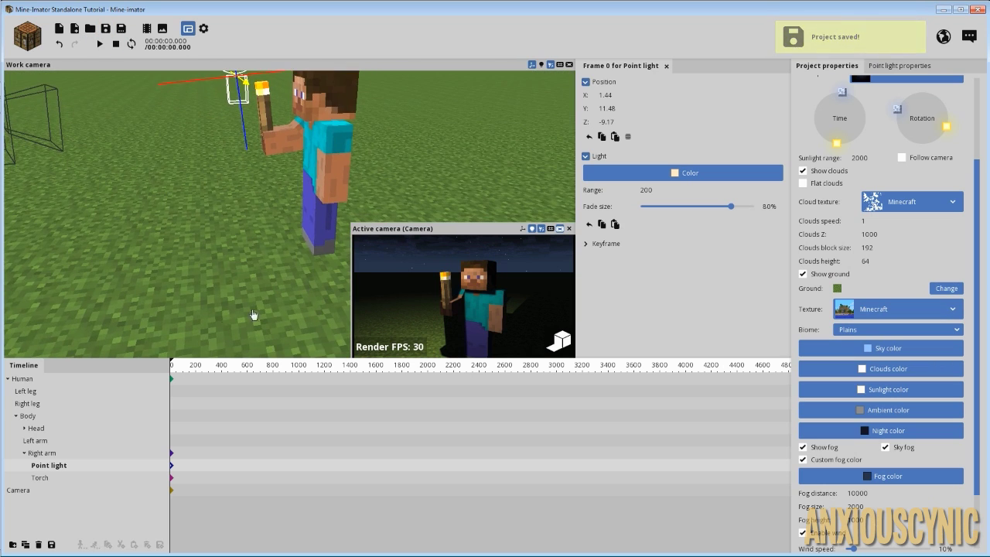
# Keyframe the human at frame 100 moved forward to about Y 118.36, and play the motion from the start
pyautogui.click(57, 379)
pyautogui.scroll(-5, 412, 128)
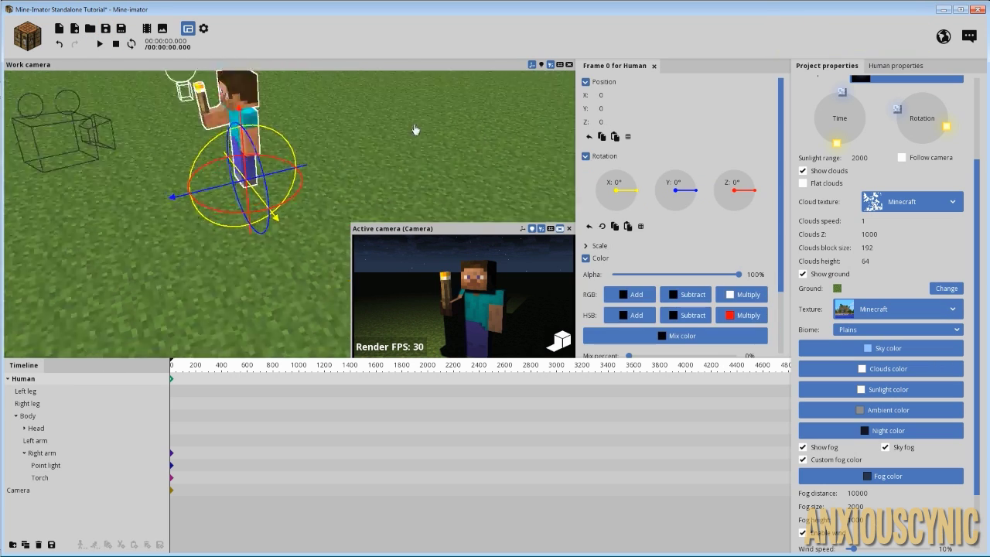
pyautogui.moveTo(193, 373)
pyautogui.mouseDown()
pyautogui.moveTo(221, 381)
pyautogui.moveTo(197, 388)
pyautogui.mouseUp()
pyautogui.moveTo(315, 384); pyautogui.dragTo(306, 382)
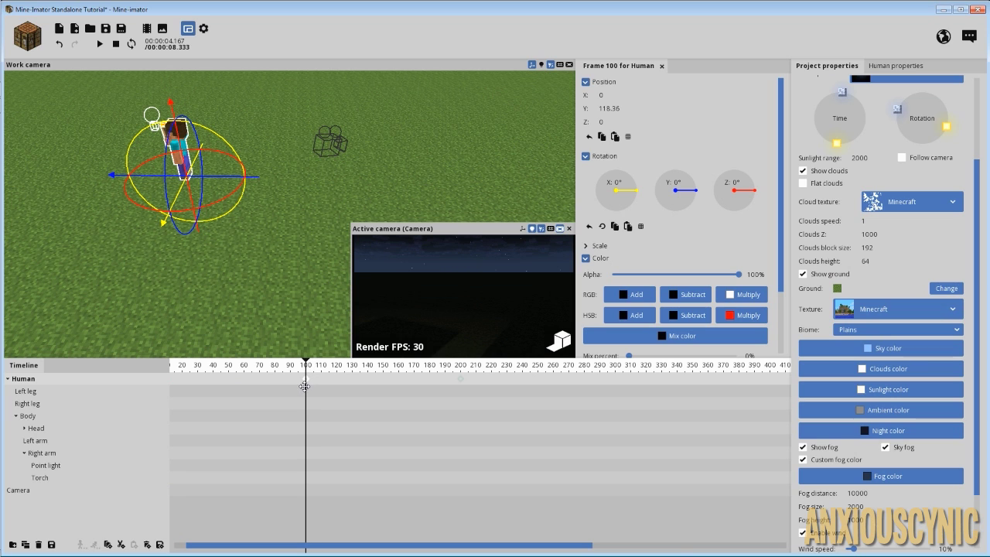
pyautogui.moveTo(232, 544); pyautogui.dragTo(185, 545)
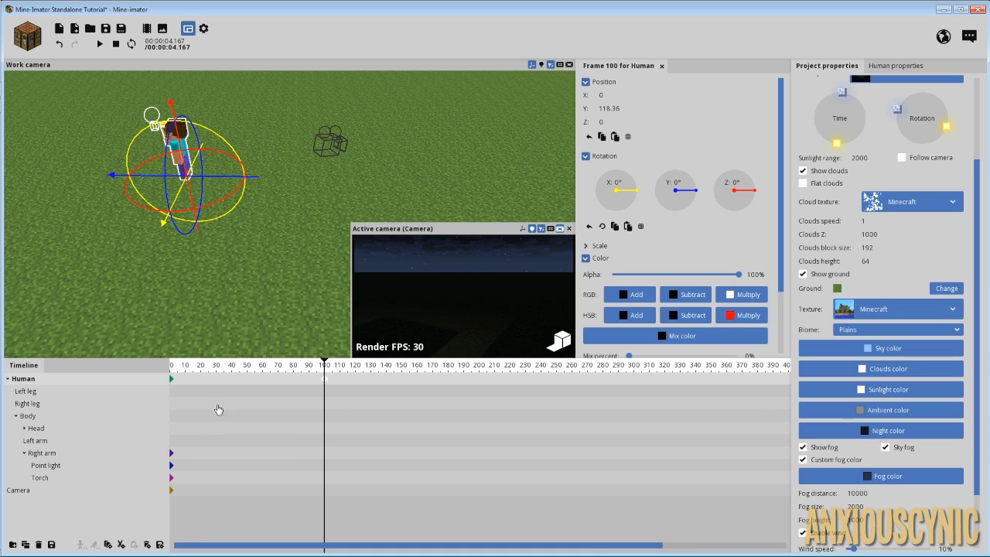
pyautogui.moveTo(219, 374); pyautogui.dragTo(167, 384)
pyautogui.press('space')
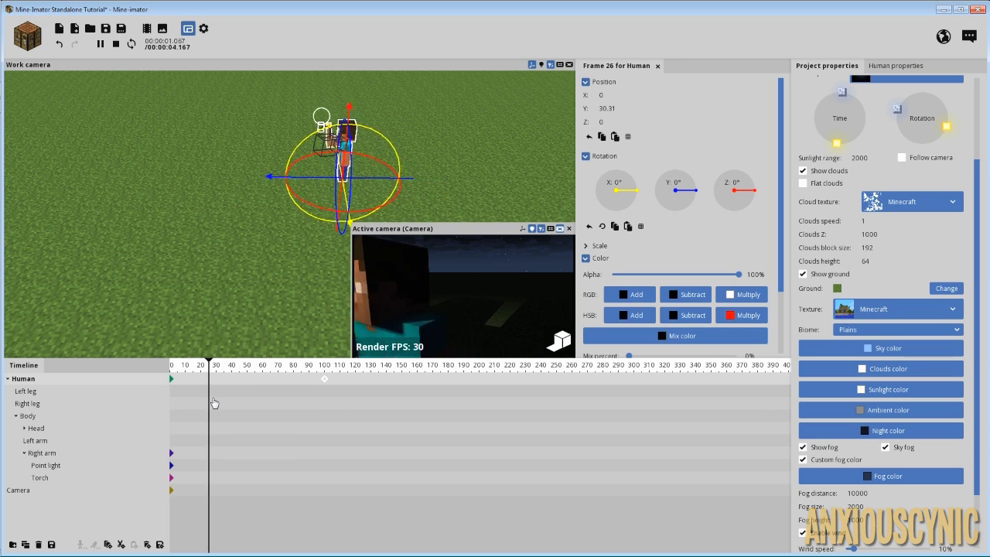
pyautogui.press('space')
# Generate a walk cycle between the human's keyframes at frames 0 and 100, and play it
pyautogui.click(181, 381)
pyautogui.click(170, 378)
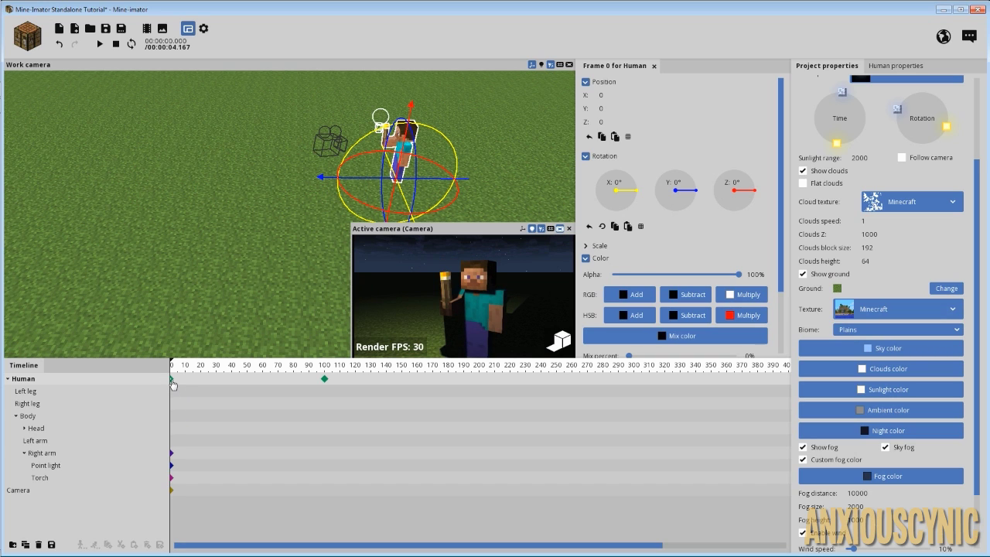
pyautogui.click(171, 379)
pyautogui.click(82, 545)
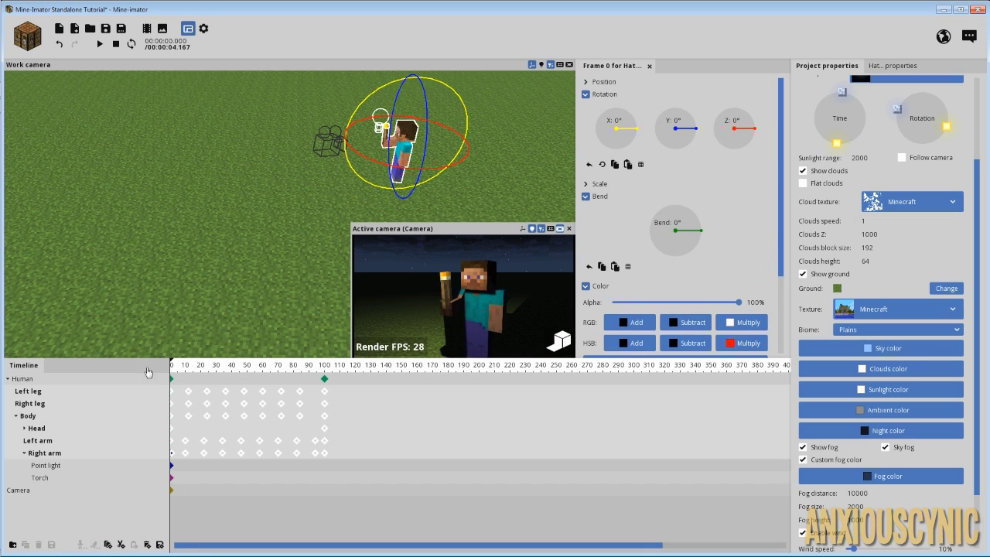
pyautogui.press('space')
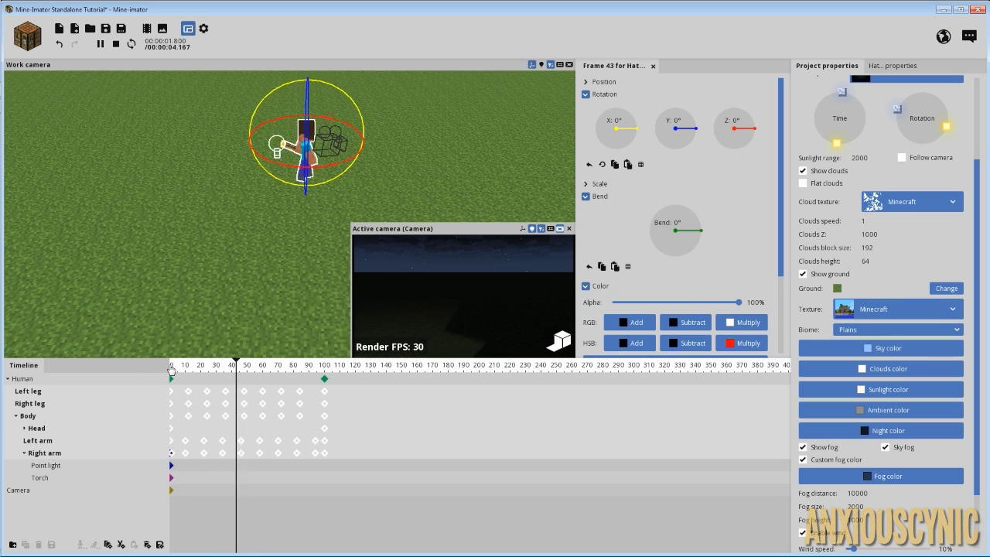
pyautogui.press('space')
# Examine the walking character from the side and check the right arm's pose at its keyframes at frames 10, 22 and 46
pyautogui.click(344, 443)
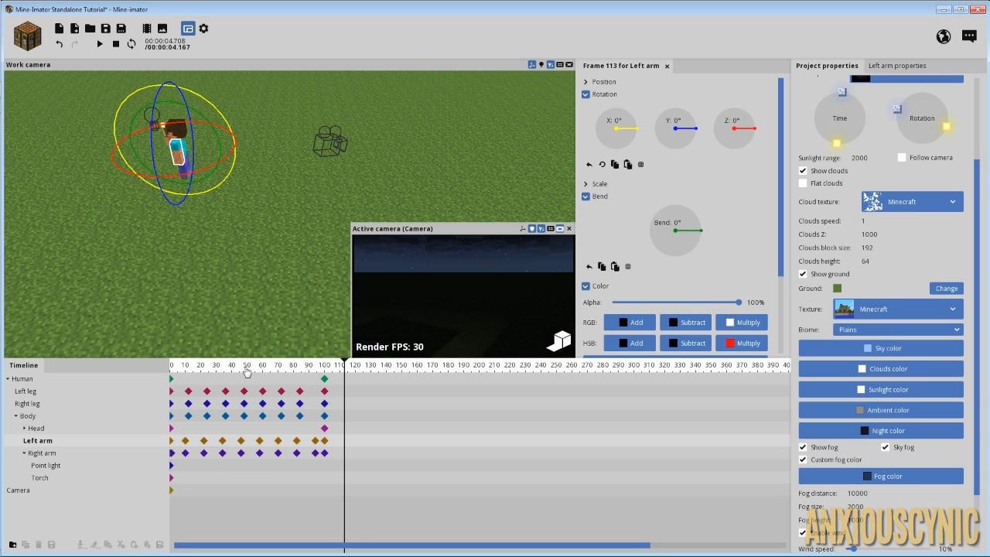
pyautogui.moveTo(247, 369)
pyautogui.mouseDown()
pyautogui.moveTo(178, 370)
pyautogui.moveTo(219, 371)
pyautogui.mouseUp()
pyautogui.moveTo(296, 302); pyautogui.dragTo(216, 252)
pyautogui.moveTo(215, 270)
pyautogui.mouseDown(button='right')
pyautogui.moveTo(214, 303)
pyautogui.moveTo(212, 288)
pyautogui.mouseUp(button='right')
pyautogui.moveTo(225, 294); pyautogui.dragTo(287, 255)
pyautogui.scroll(5, 221, 287)
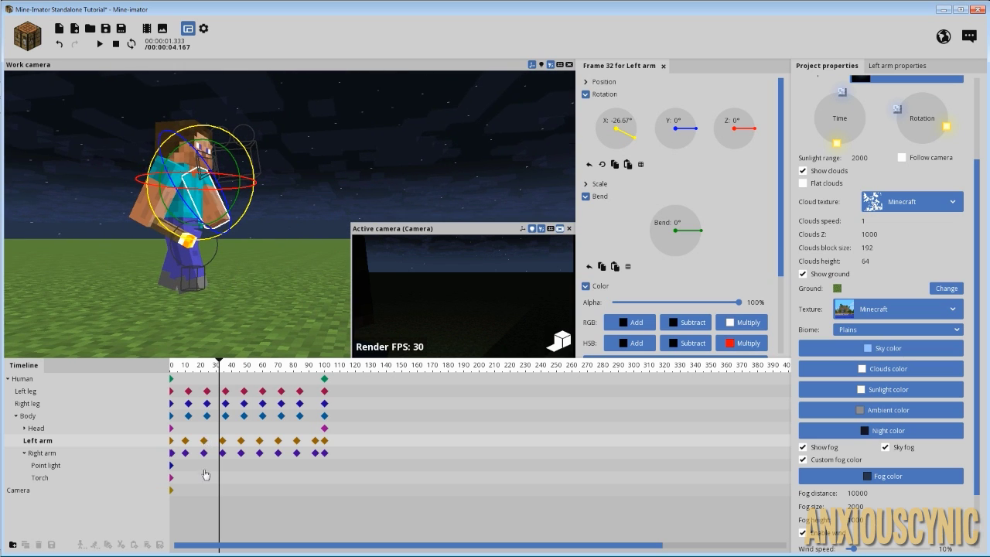
pyautogui.click(203, 453)
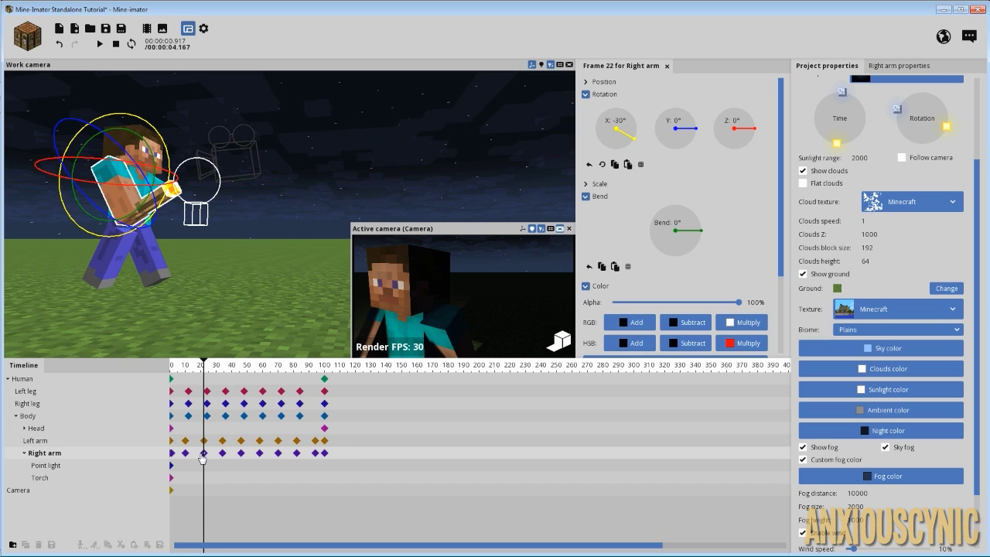
pyautogui.click(186, 453)
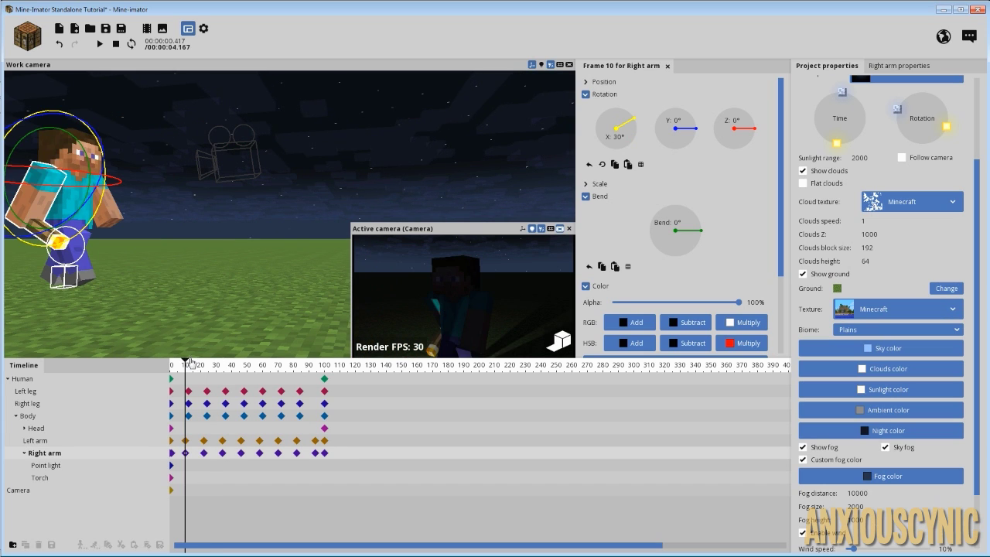
pyautogui.click(204, 453)
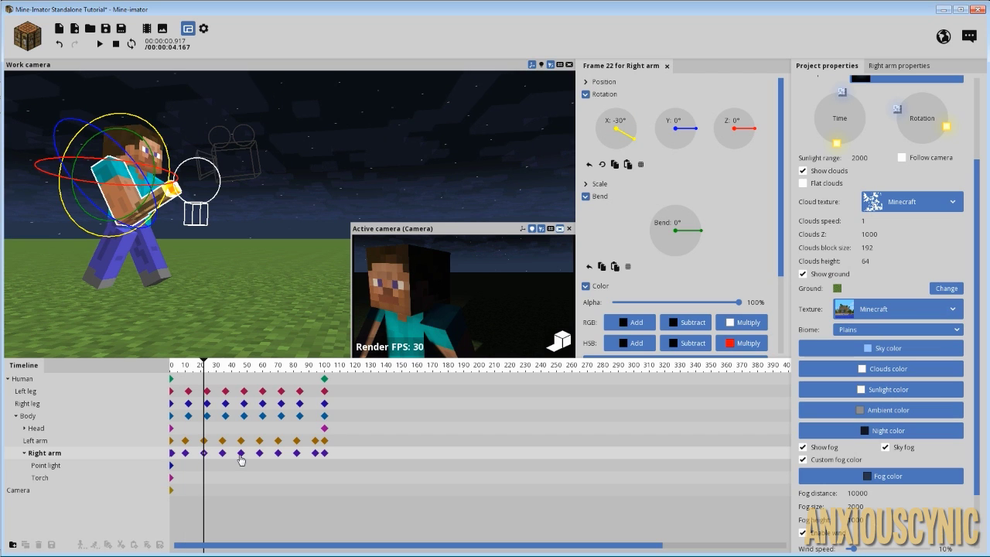
pyautogui.click(240, 454)
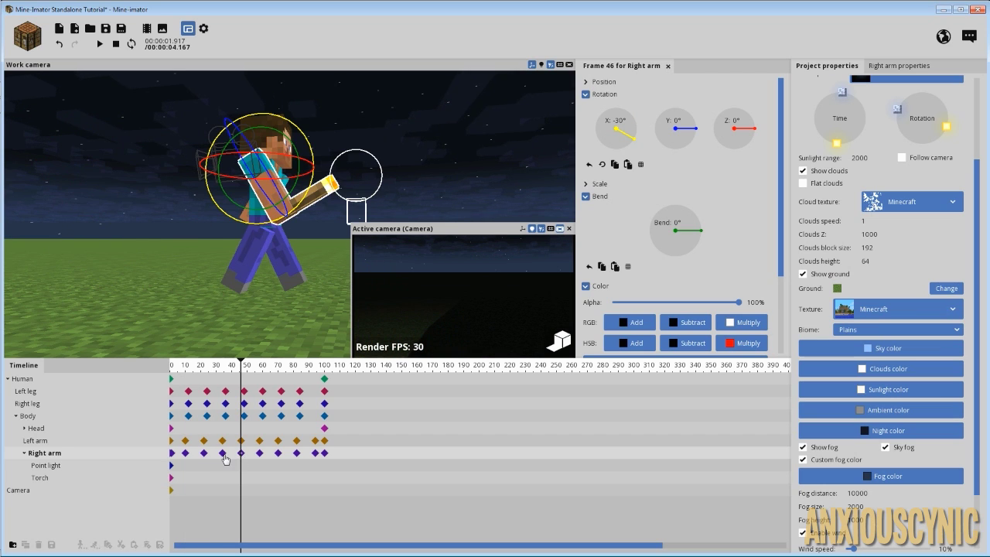
# Rotate and bend the right arm at its keyframes at frames 10, 34, 58 and 82, and play the motion from the start
pyautogui.click(185, 453)
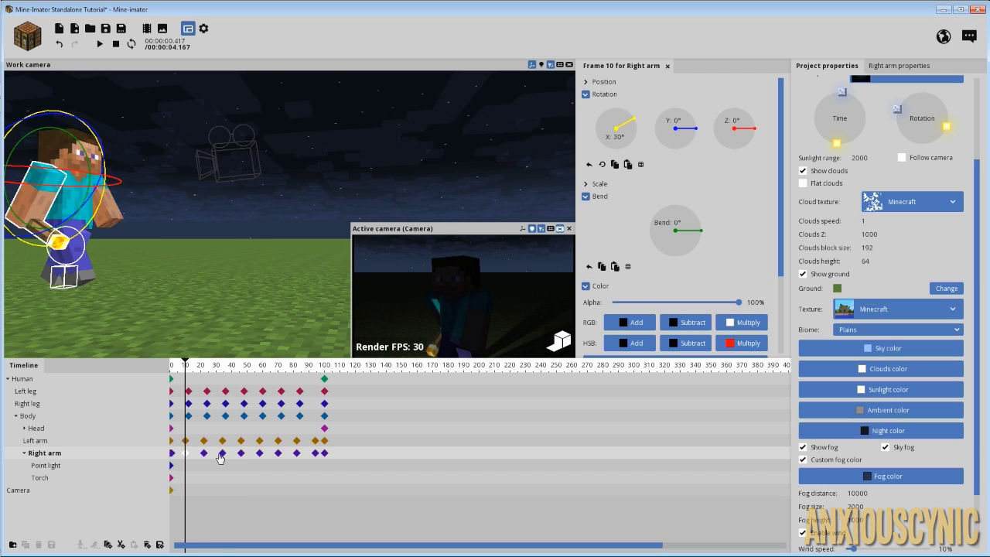
pyautogui.click(222, 453)
pyautogui.click(259, 453)
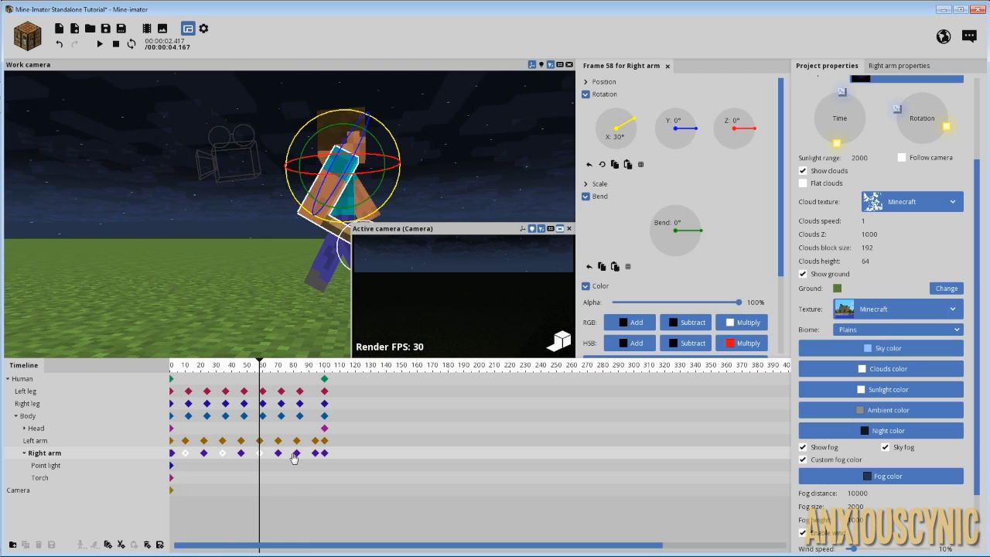
pyautogui.click(296, 453)
pyautogui.moveTo(327, 366); pyautogui.dragTo(324, 365)
pyautogui.moveTo(249, 268)
pyautogui.mouseDown()
pyautogui.moveTo(308, 203)
pyautogui.moveTo(285, 200)
pyautogui.moveTo(259, 281)
pyautogui.mouseUp()
pyautogui.moveTo(300, 371); pyautogui.dragTo(258, 374)
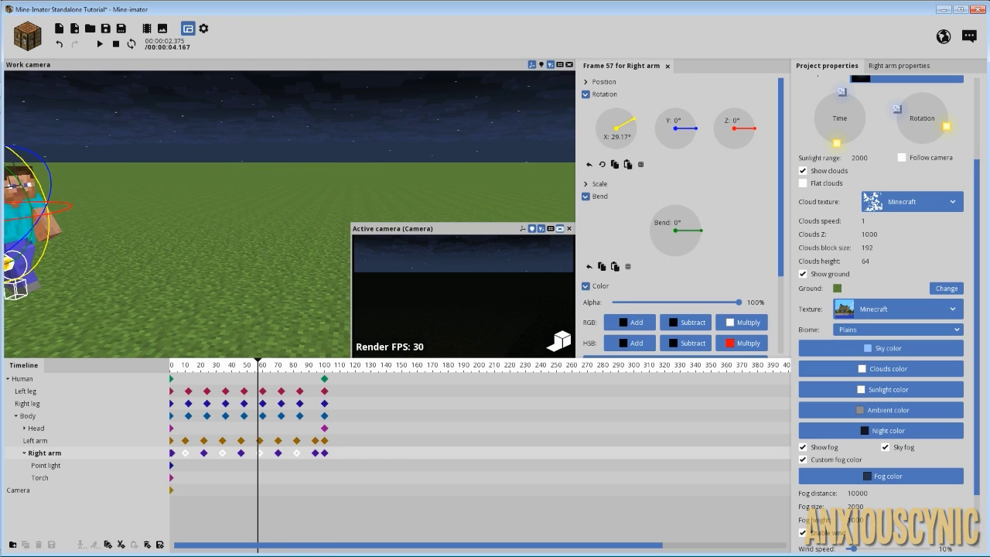
pyautogui.moveTo(255, 260); pyautogui.dragTo(300, 259)
pyautogui.moveTo(645, 128); pyautogui.dragTo(632, 142)
pyautogui.moveTo(693, 235)
pyautogui.mouseDown()
pyautogui.moveTo(690, 219)
pyautogui.moveTo(684, 226)
pyautogui.mouseUp()
pyautogui.moveTo(259, 370); pyautogui.dragTo(171, 370)
pyautogui.press('space')
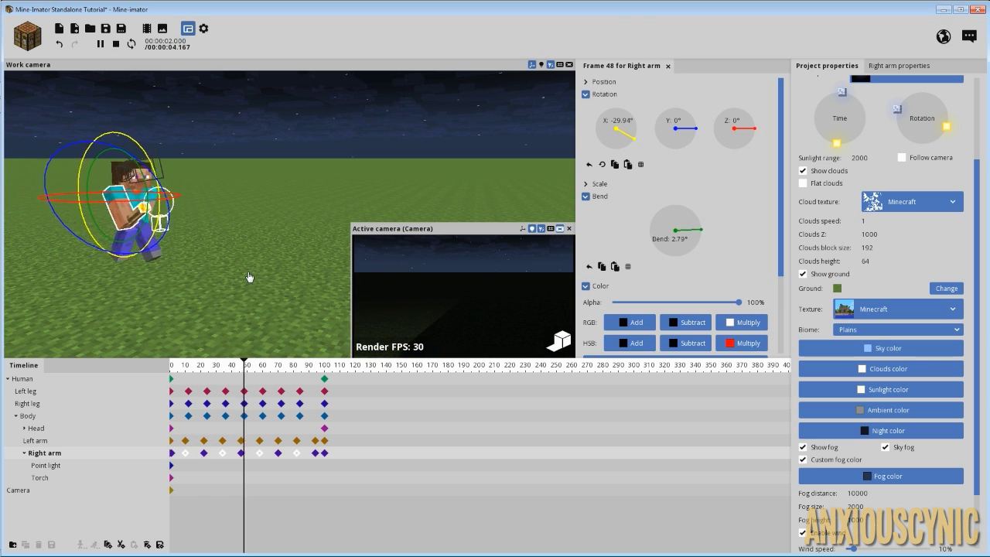
# Bend the right arm upward at its keyframes at frames 22, 46, 70 and 94, and play the walk
pyautogui.click(204, 453)
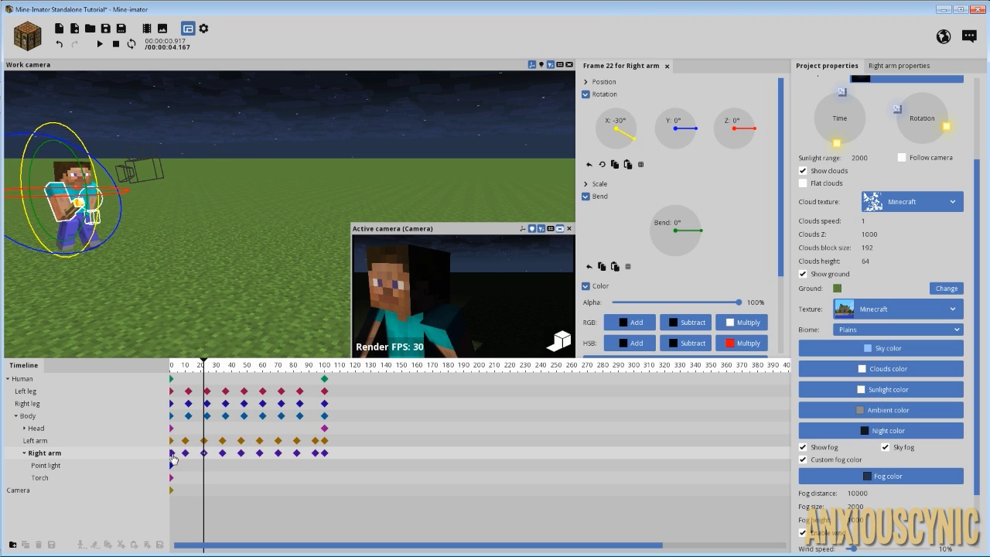
pyautogui.click(174, 457)
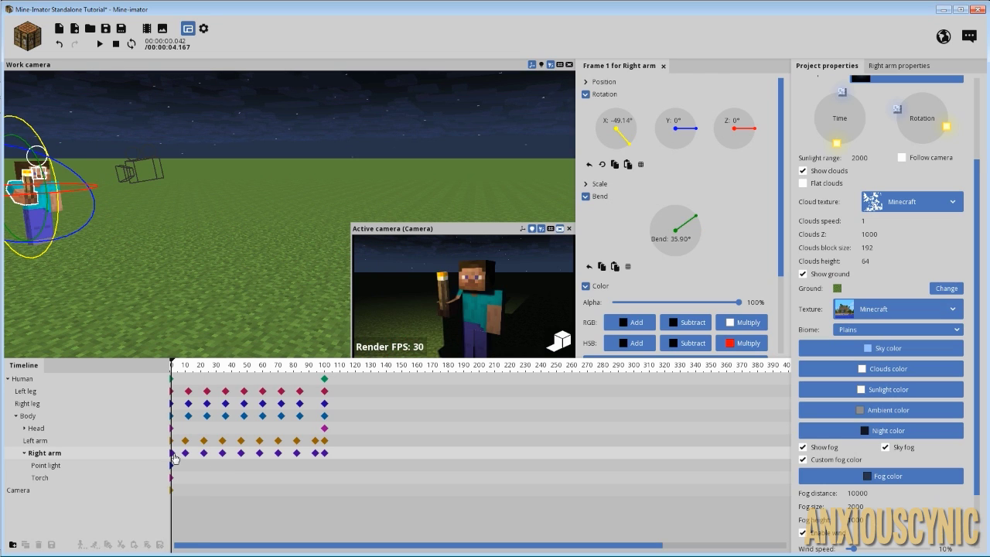
pyautogui.click(203, 453)
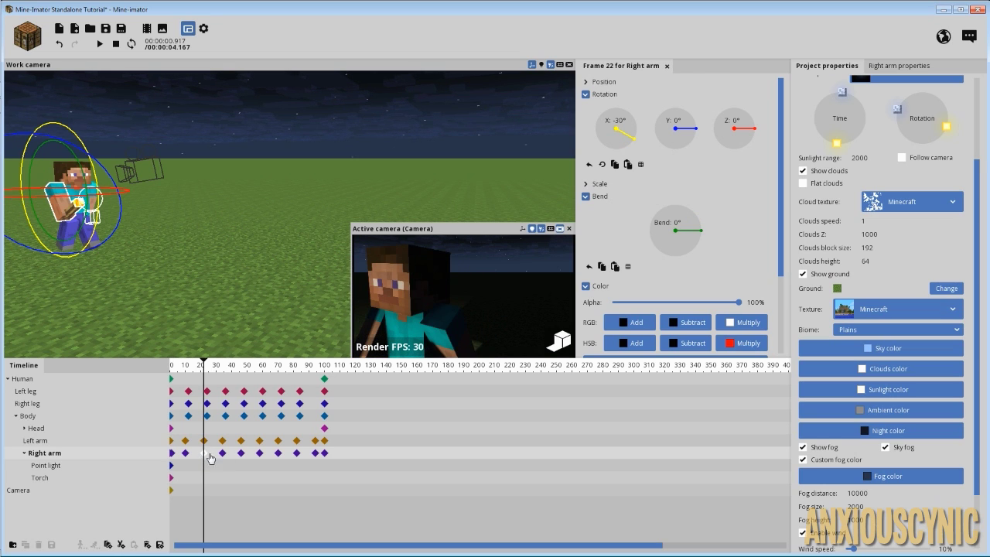
pyautogui.click(240, 453)
pyautogui.click(278, 453)
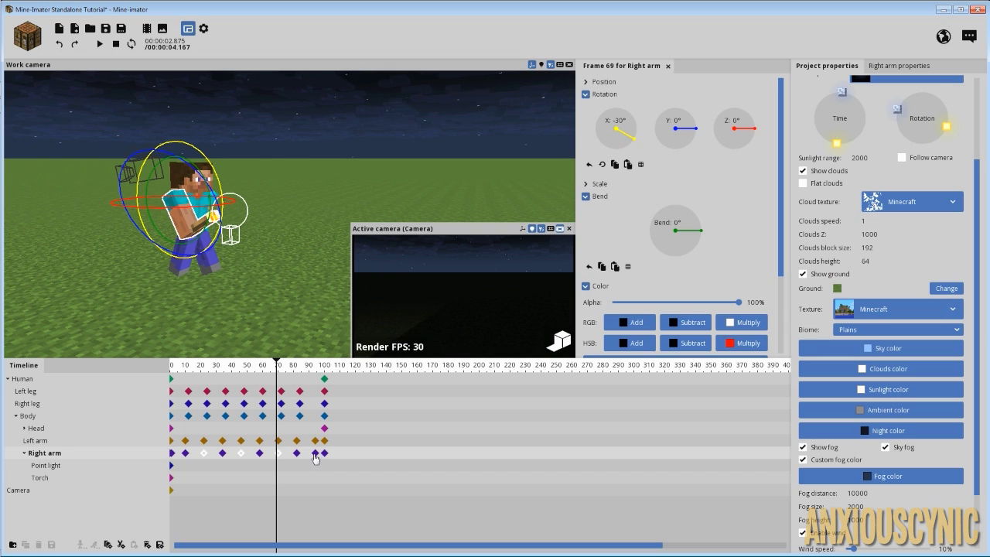
pyautogui.click(315, 453)
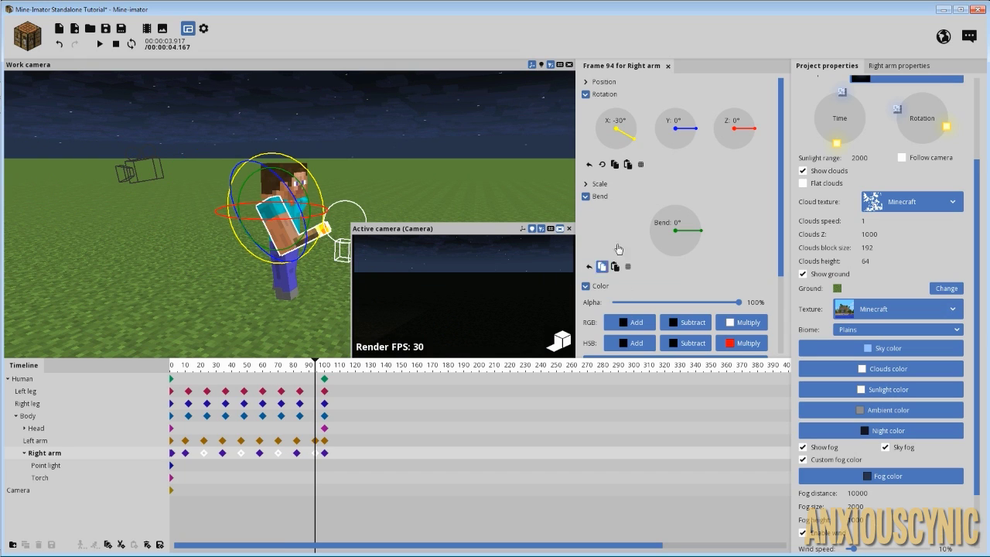
pyautogui.moveTo(694, 237); pyautogui.dragTo(668, 231)
pyautogui.press('space')
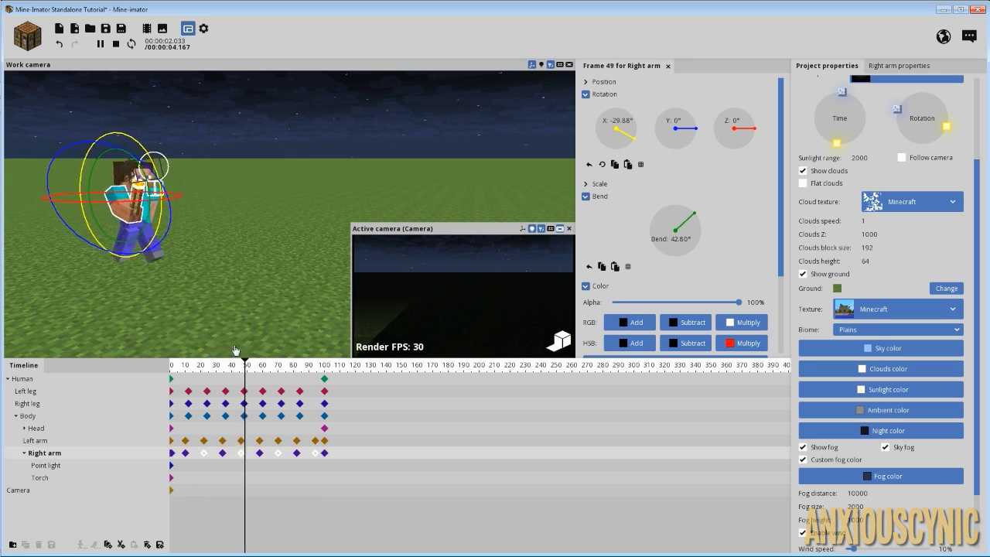
pyautogui.press('space')
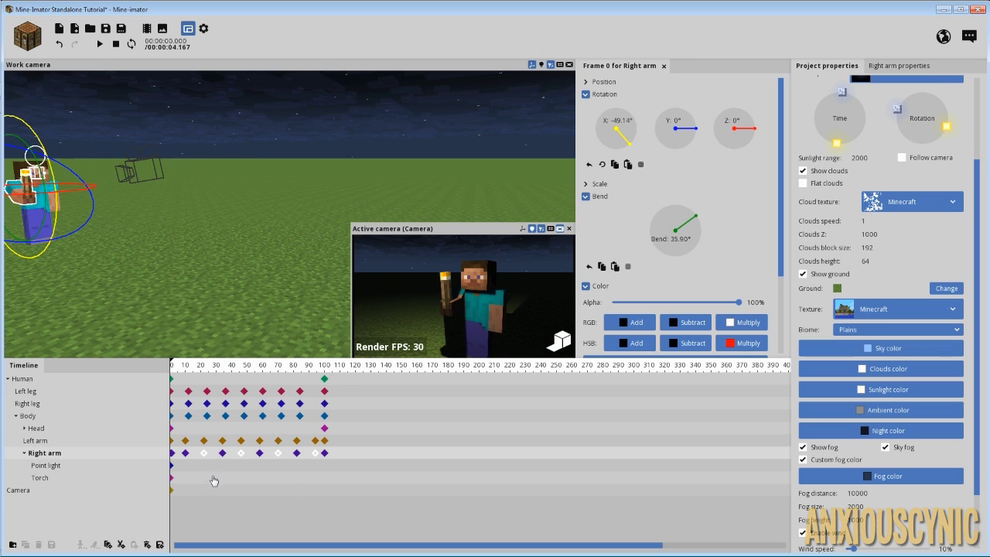
# Keyframe the camera at frame 100, moved forward along Y to keep pace with the walking human, and save the project
pyautogui.click(324, 492)
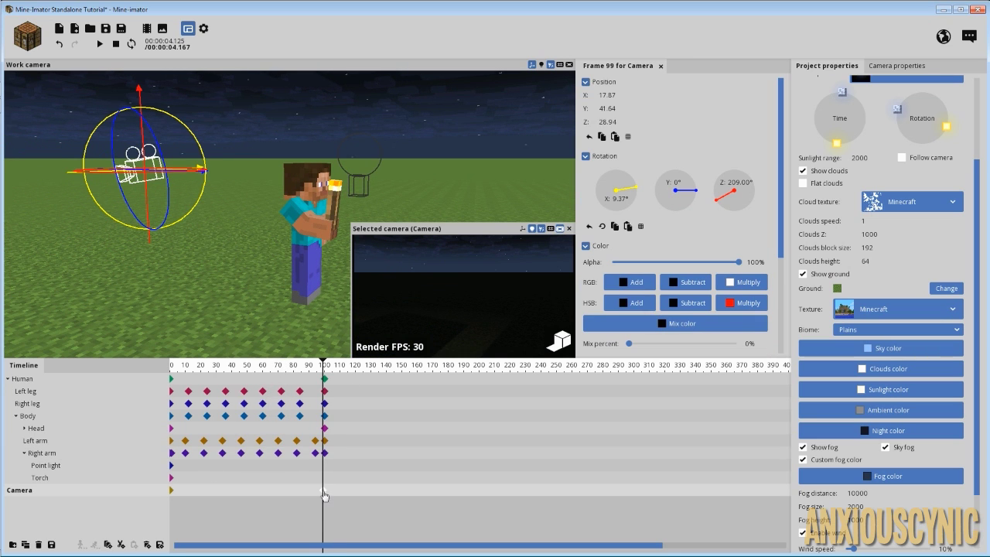
pyautogui.click(323, 492)
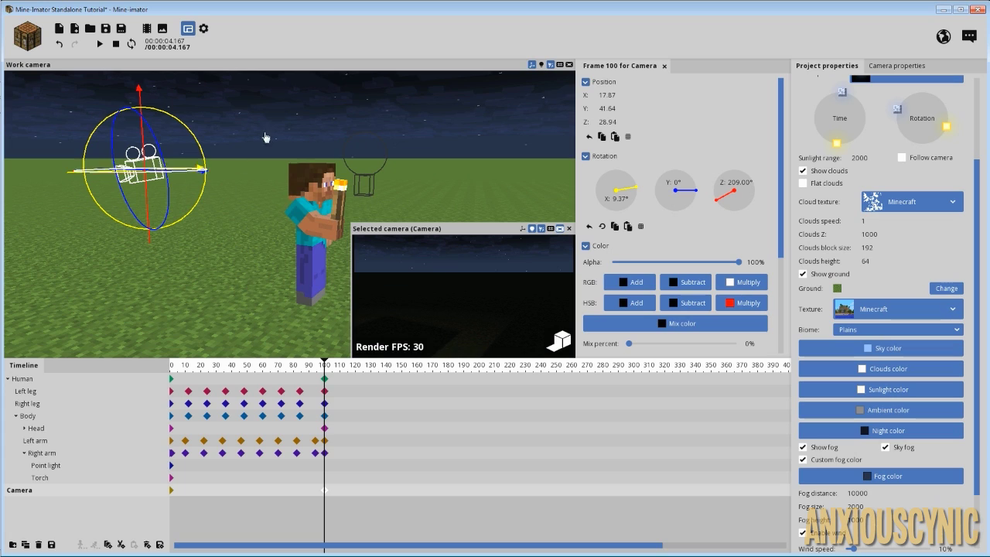
pyautogui.moveTo(283, 113); pyautogui.dragTo(191, 153)
pyautogui.moveTo(174, 194); pyautogui.dragTo(325, 290)
pyautogui.moveTo(290, 142); pyautogui.dragTo(337, 141)
pyautogui.moveTo(245, 367); pyautogui.dragTo(133, 370)
pyautogui.press('space')
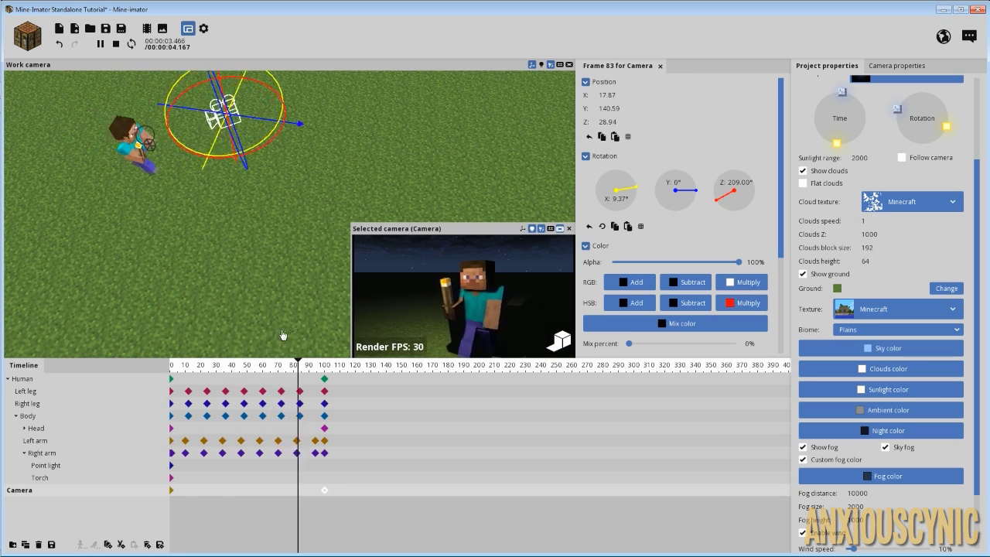
pyautogui.press('space')
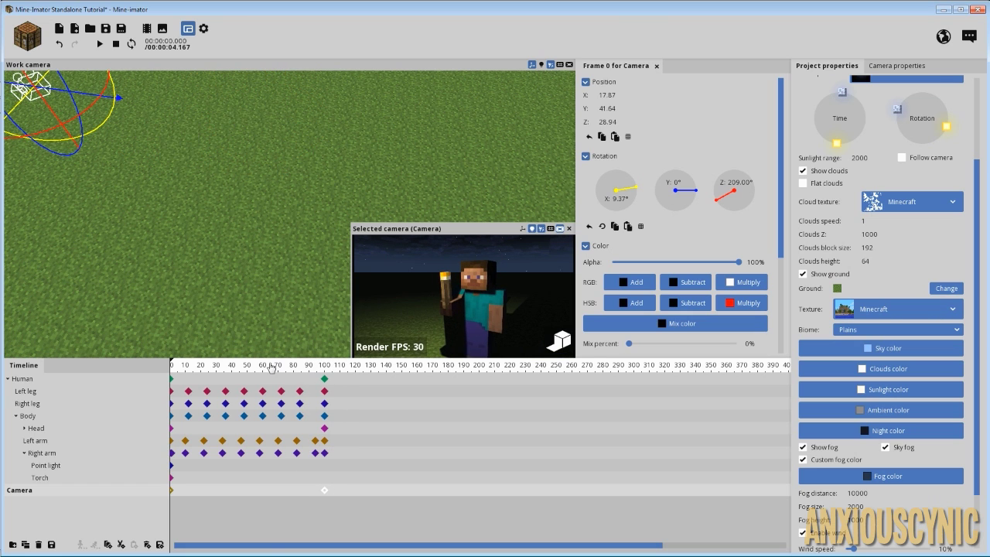
pyautogui.moveTo(271, 367); pyautogui.dragTo(264, 386)
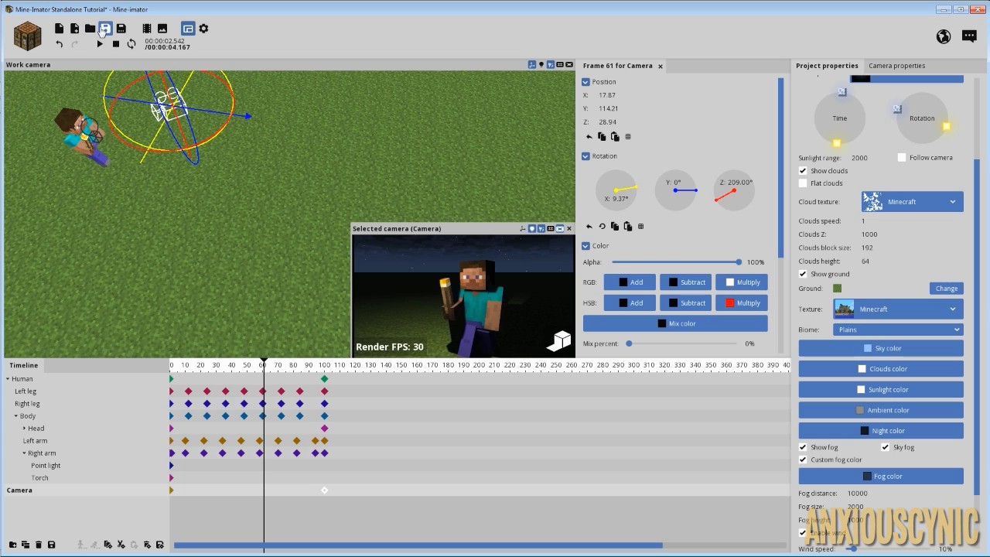
pyautogui.click(103, 31)
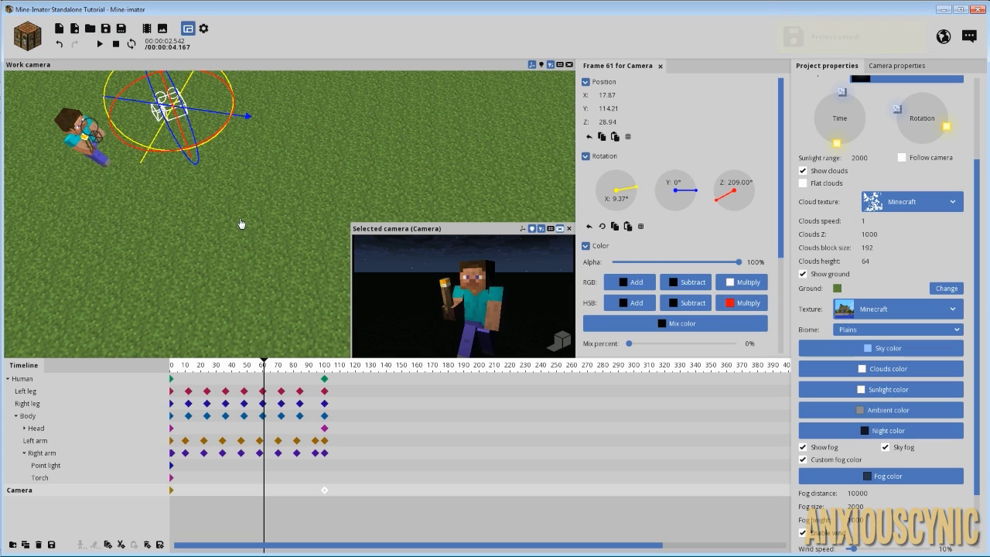
# Create a particle creator from the Lo-fi fire preset
pyautogui.click(28, 37)
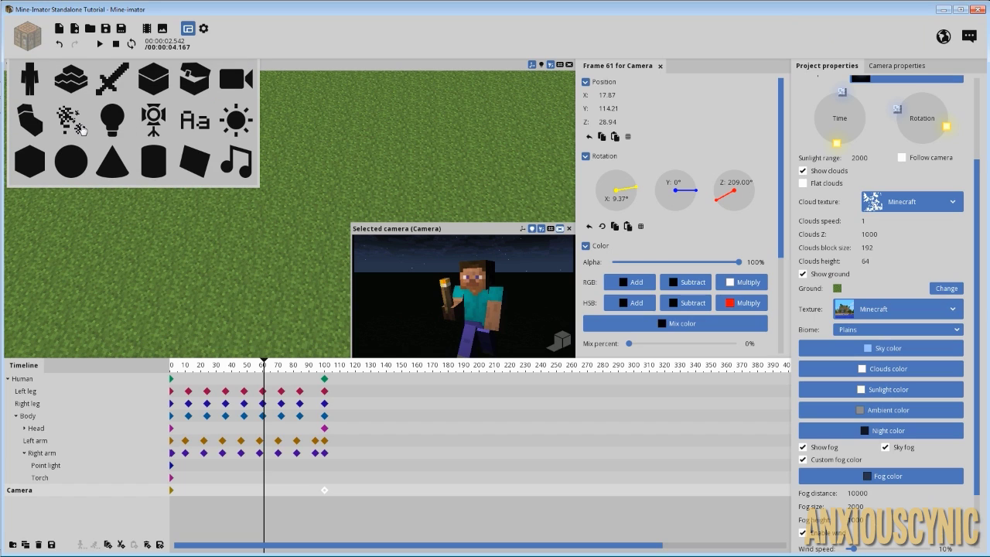
pyautogui.click(69, 121)
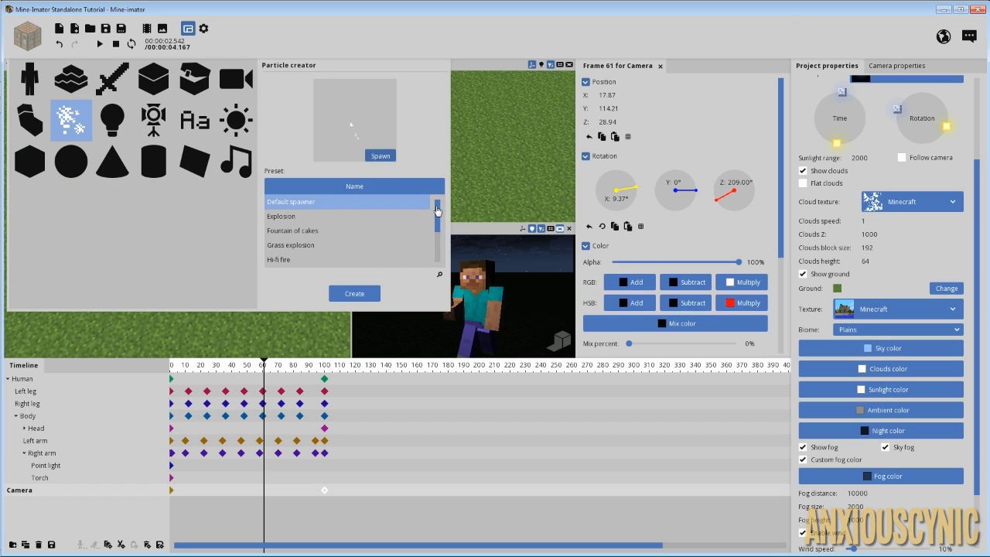
pyautogui.moveTo(438, 211); pyautogui.dragTo(440, 236)
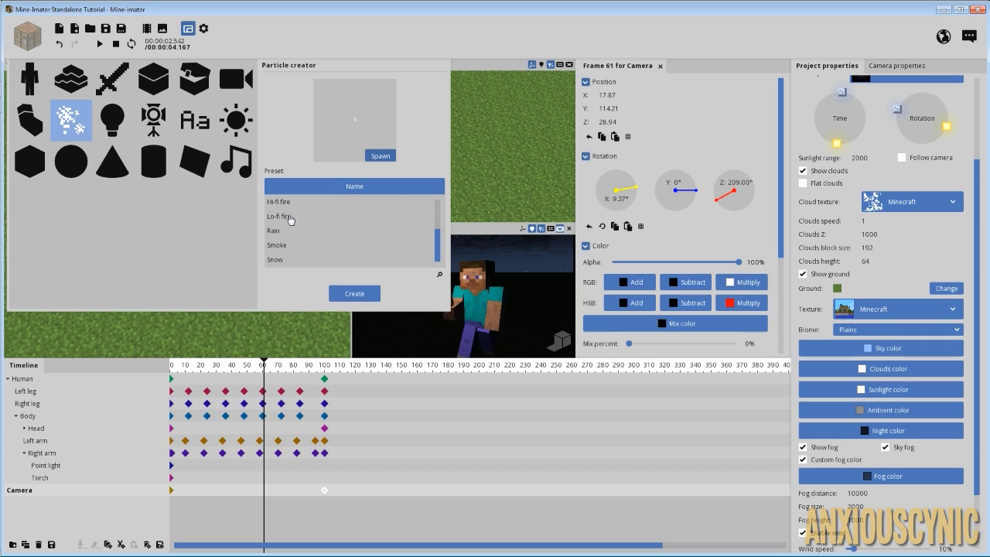
pyautogui.click(290, 218)
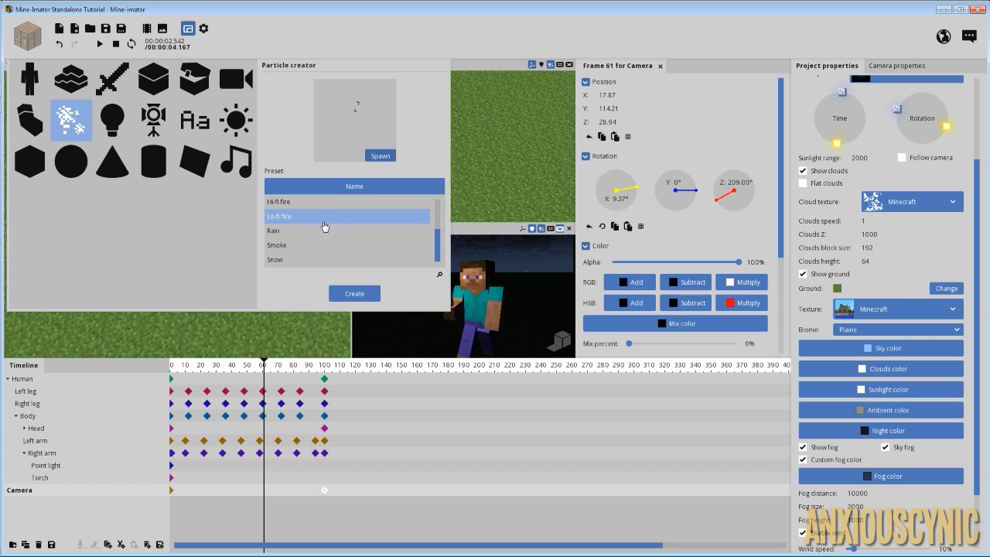
pyautogui.click(360, 295)
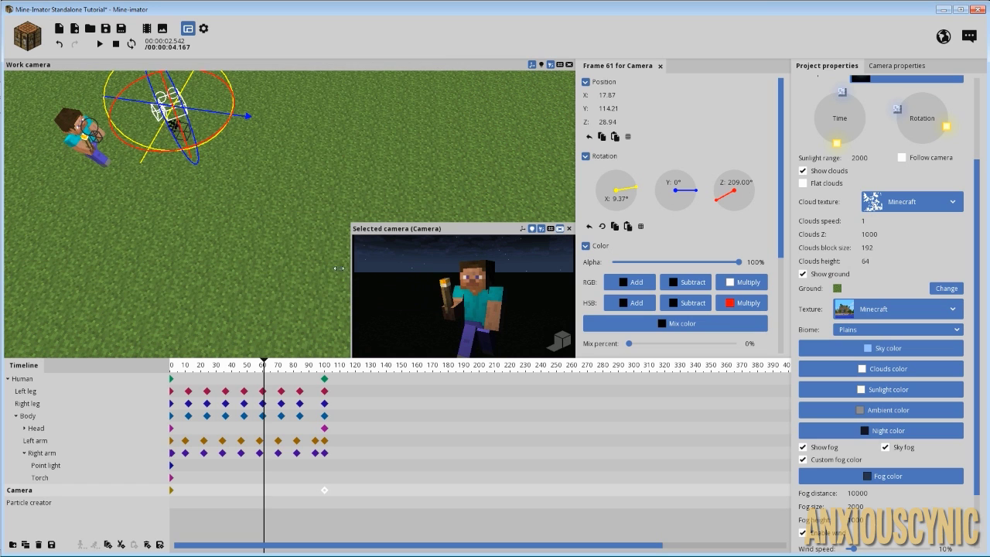
pyautogui.moveTo(293, 211); pyautogui.dragTo(272, 172)
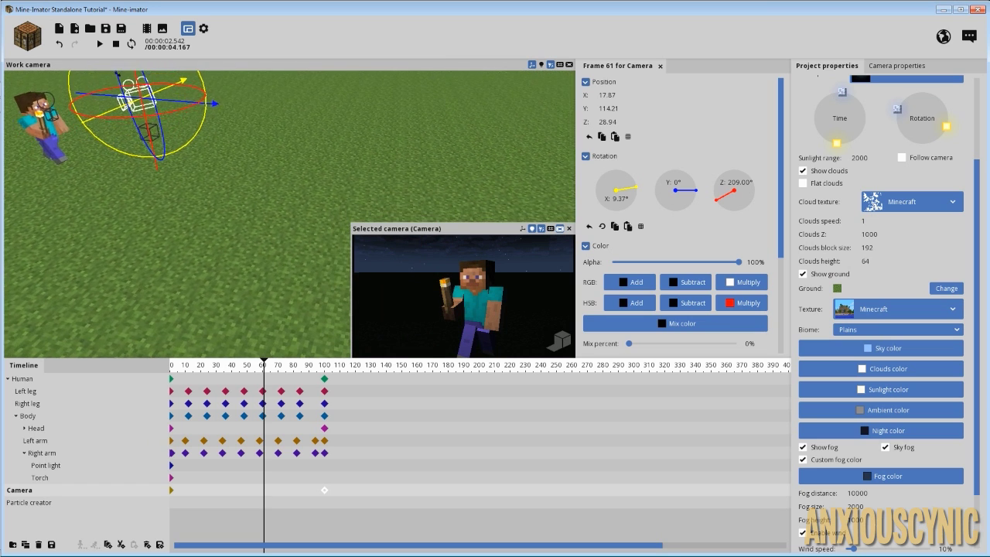
# Parent the particle creator to the Torch
pyautogui.click(79, 507)
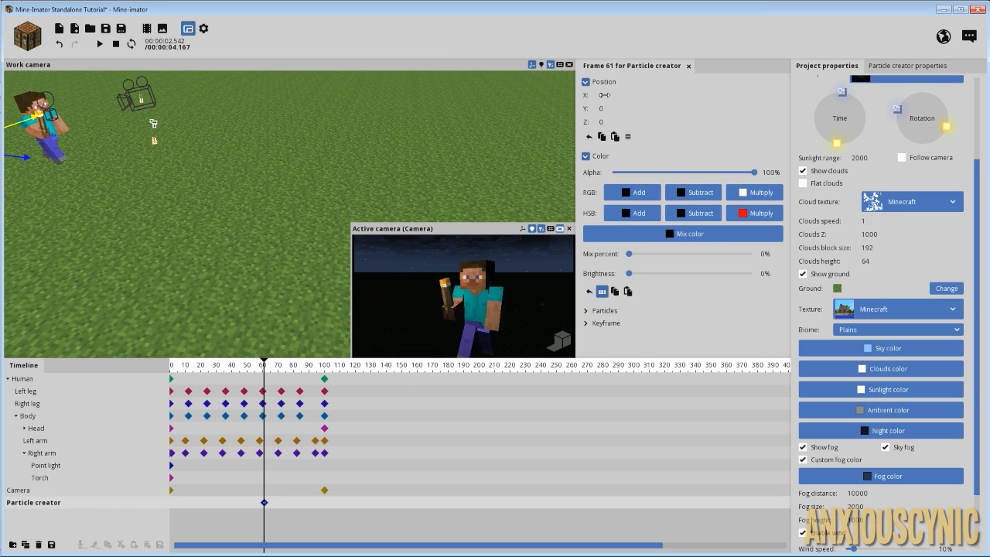
pyautogui.click(889, 68)
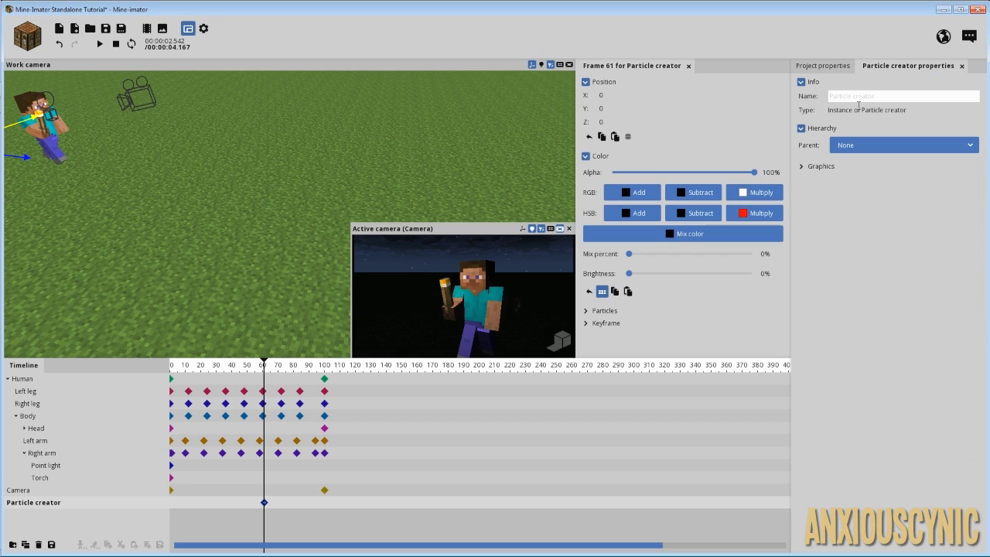
pyautogui.click(858, 146)
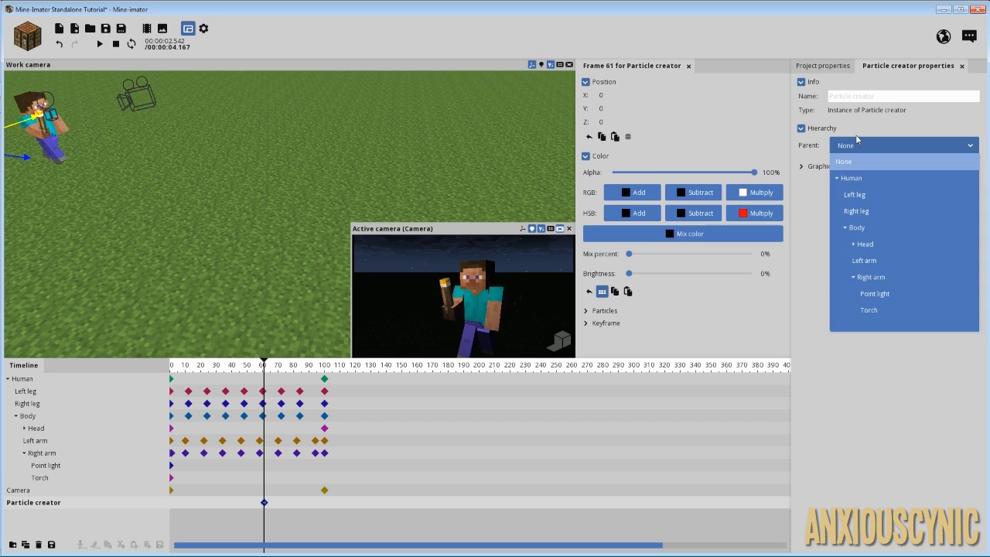
pyautogui.click(871, 310)
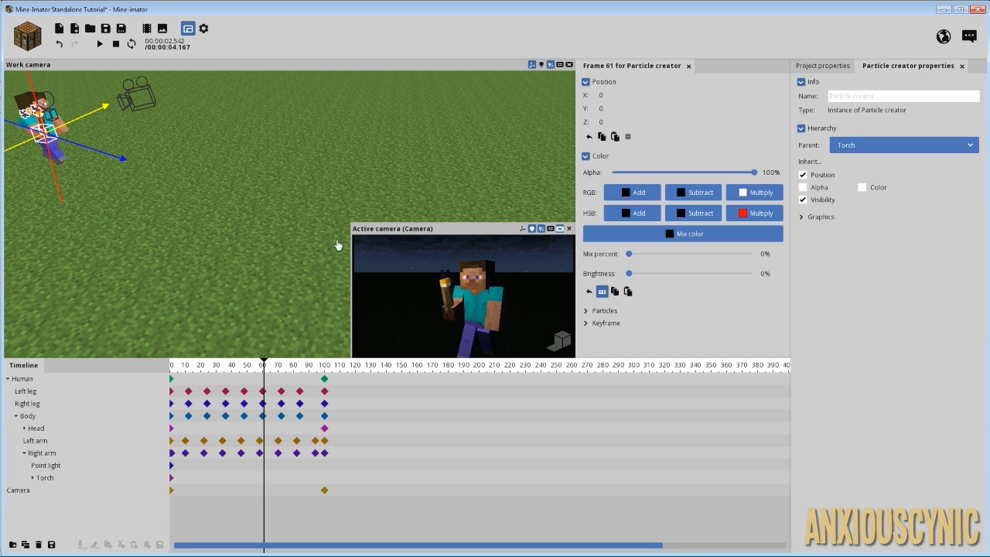
# Try moving the torch to about Y 2.92 at frame 61, and undo the move
pyautogui.click(151, 477)
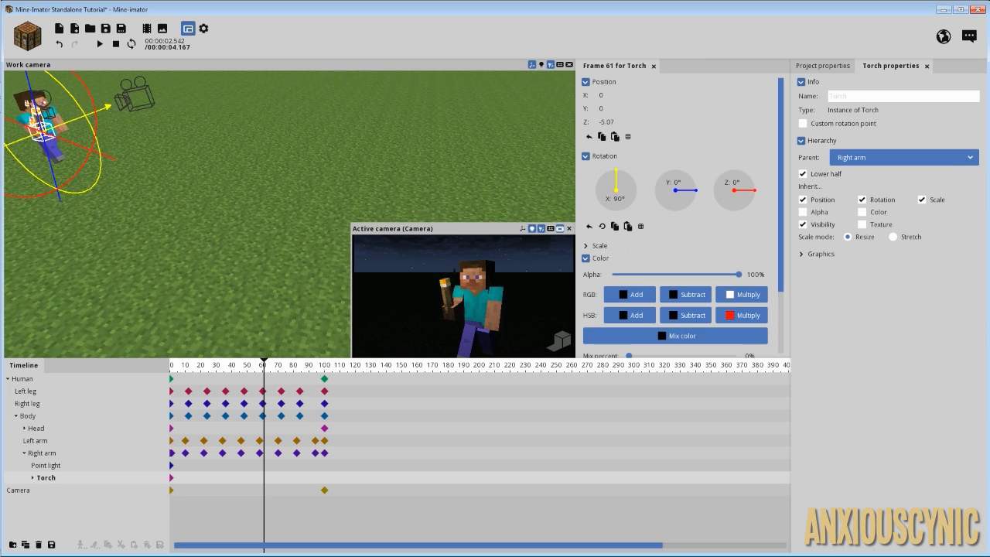
pyautogui.moveTo(193, 221); pyautogui.dragTo(221, 221)
pyautogui.moveTo(221, 222); pyautogui.dragTo(163, 188, button='right')
pyautogui.moveTo(163, 188); pyautogui.dragTo(178, 201)
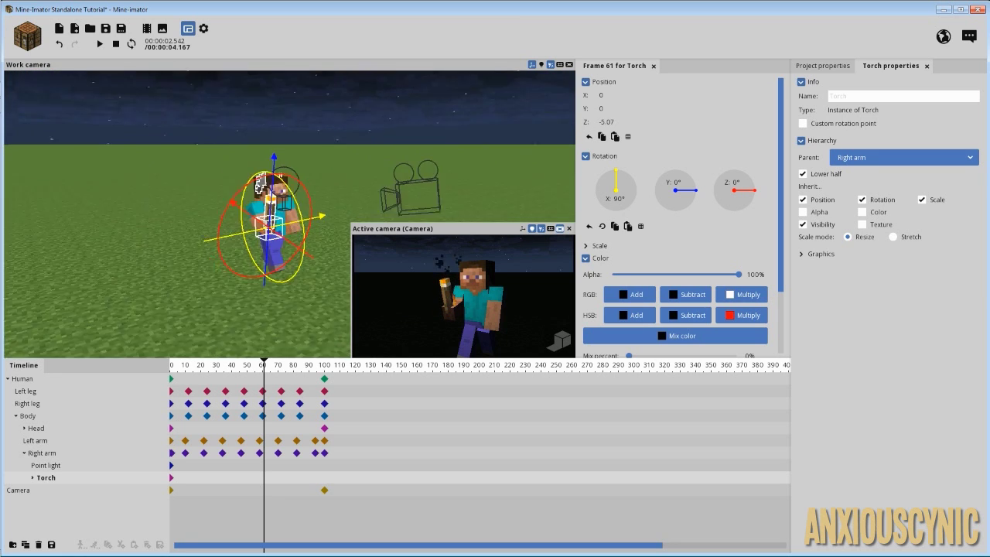
pyautogui.scroll(3, 251, 80)
pyautogui.moveTo(275, 197); pyautogui.dragTo(276, 151)
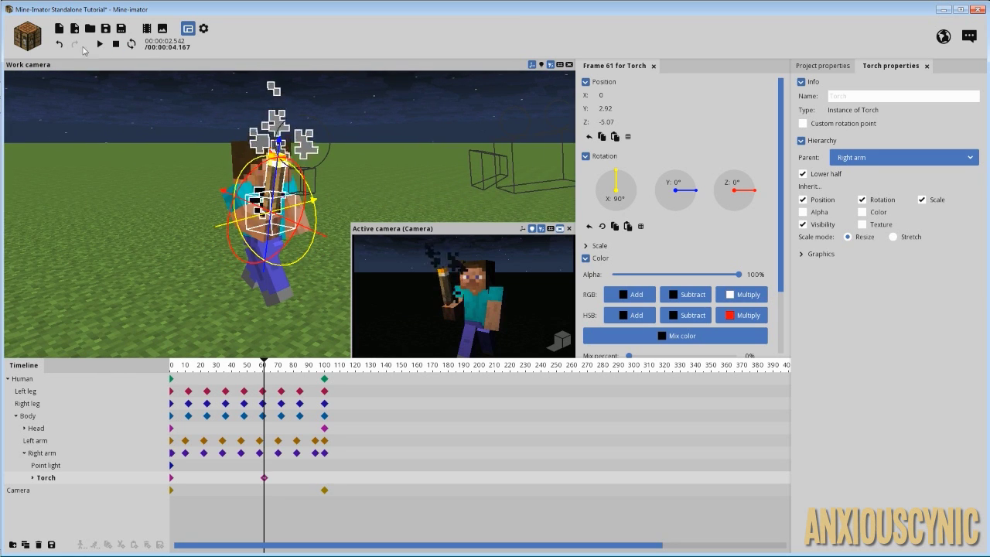
pyautogui.click(59, 45)
# Move the particle creator's keyframe to frame 0 and raise it to about Z 9.78, at the torch's tip
pyautogui.click(32, 477)
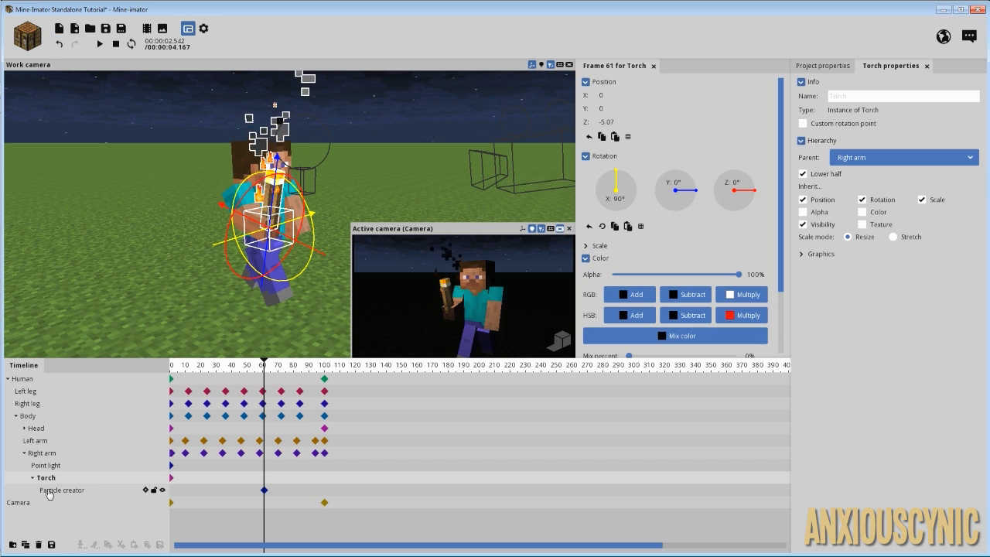
pyautogui.click(51, 491)
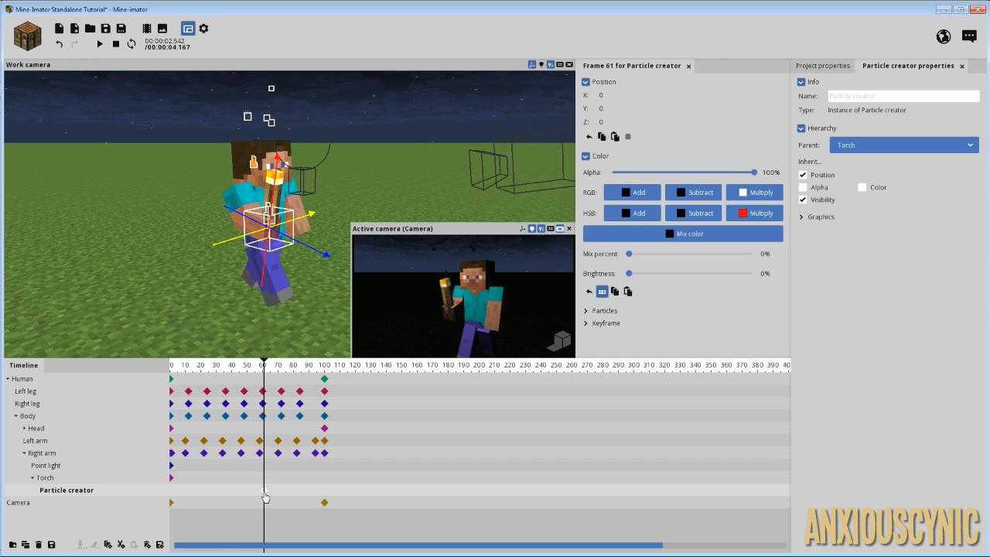
pyautogui.moveTo(265, 497); pyautogui.dragTo(171, 494)
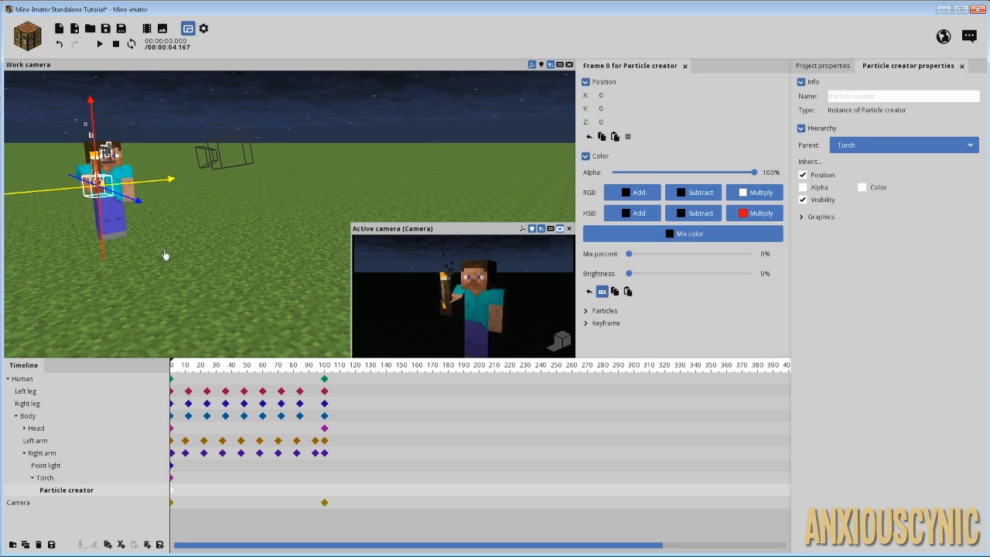
pyautogui.moveTo(103, 248); pyautogui.dragTo(114, 218)
pyautogui.moveTo(181, 217); pyautogui.dragTo(255, 215)
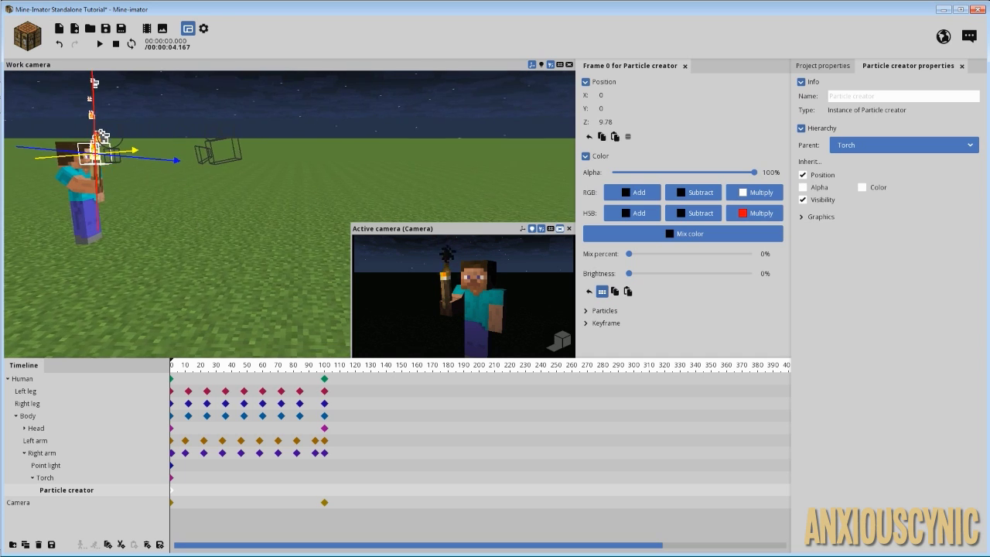
pyautogui.scroll(3, 210, 228)
pyautogui.moveTo(209, 228); pyautogui.dragTo(240, 221, button='right')
pyautogui.scroll(2, 241, 221)
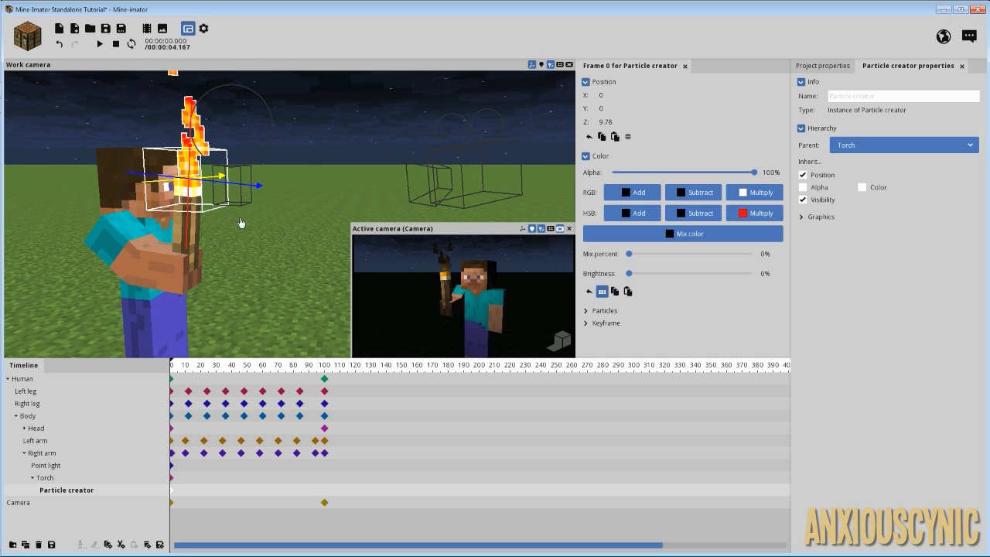
# Raise the particle creator to about Z 9.83 and open its library entry in the particle editor
pyautogui.moveTo(251, 243); pyautogui.dragTo(263, 246)
pyautogui.moveTo(278, 244); pyautogui.dragTo(305, 245, button='right')
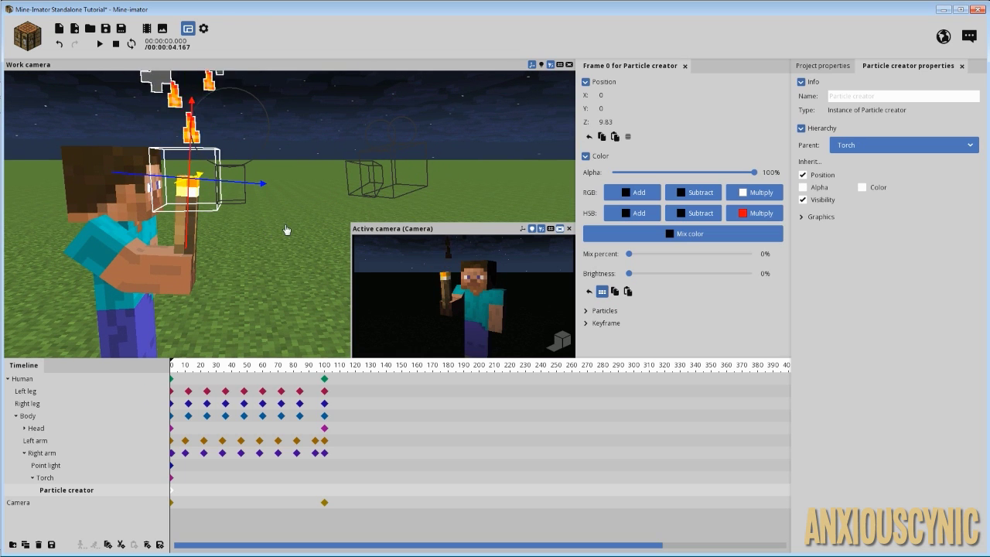
pyautogui.click(824, 66)
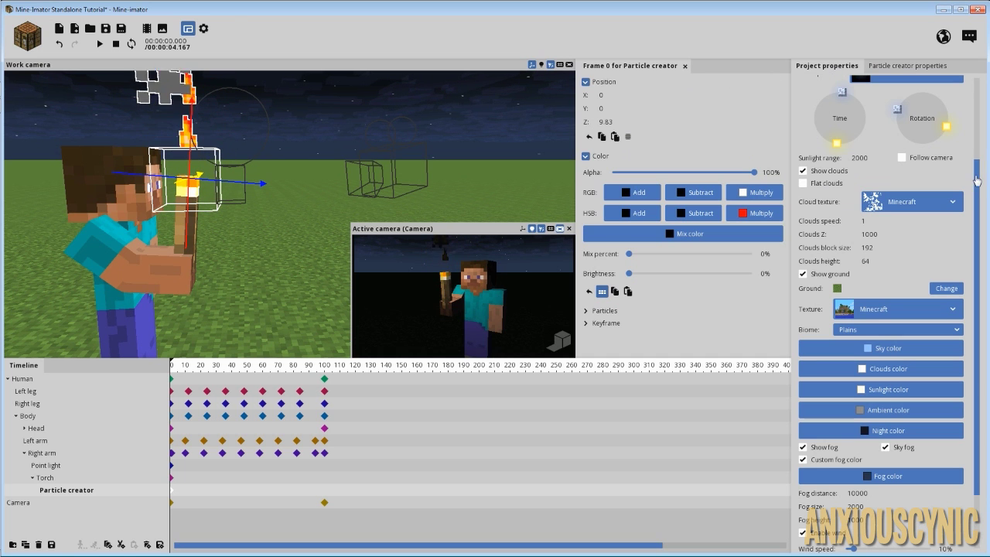
pyautogui.moveTo(975, 178); pyautogui.dragTo(978, 147)
pyautogui.scroll(-3, 927, 148)
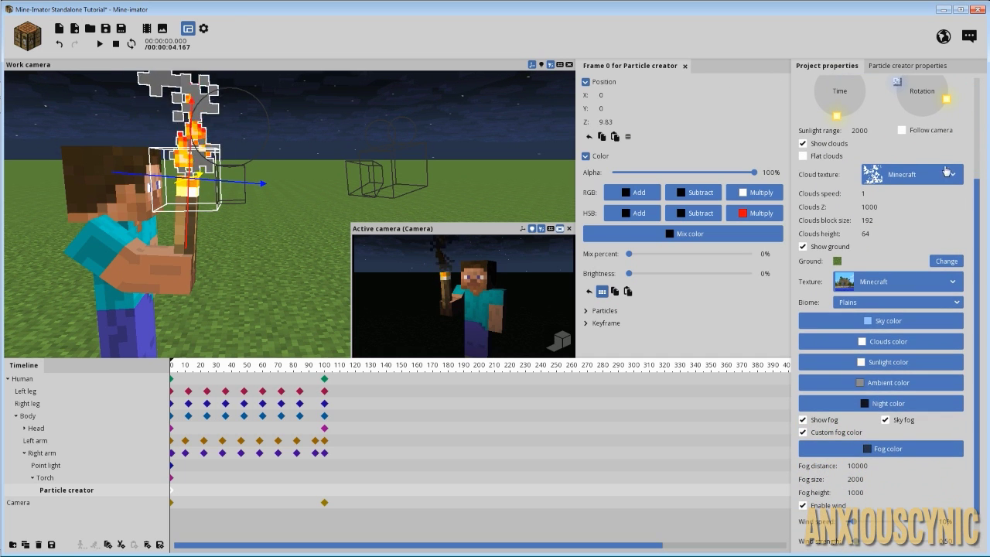
pyautogui.scroll(4, 973, 196)
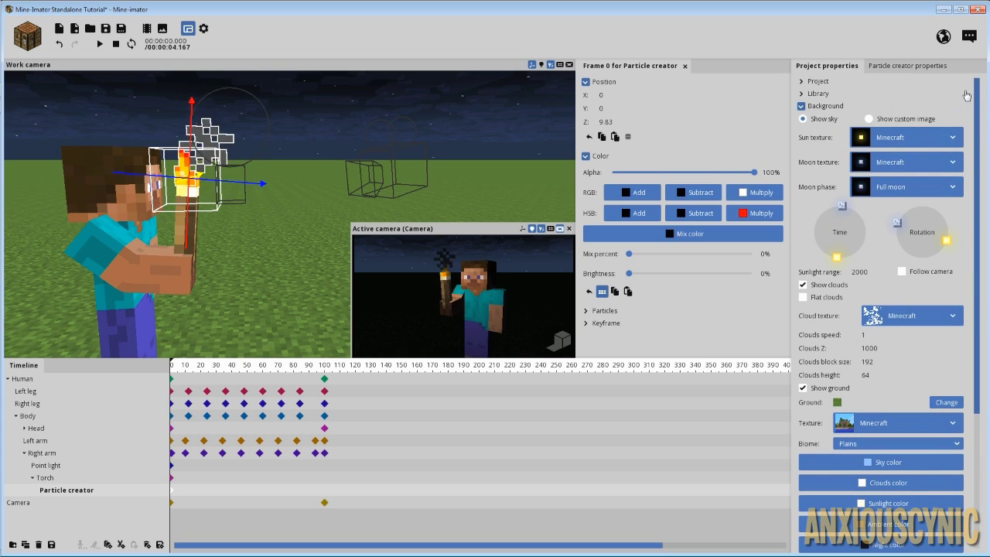
pyautogui.click(807, 105)
pyautogui.click(809, 93)
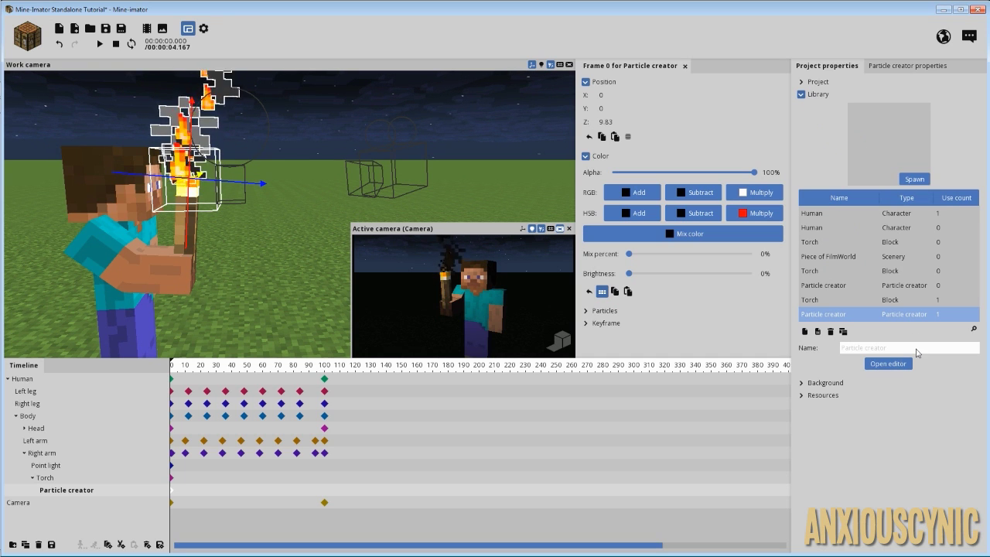
pyautogui.click(888, 364)
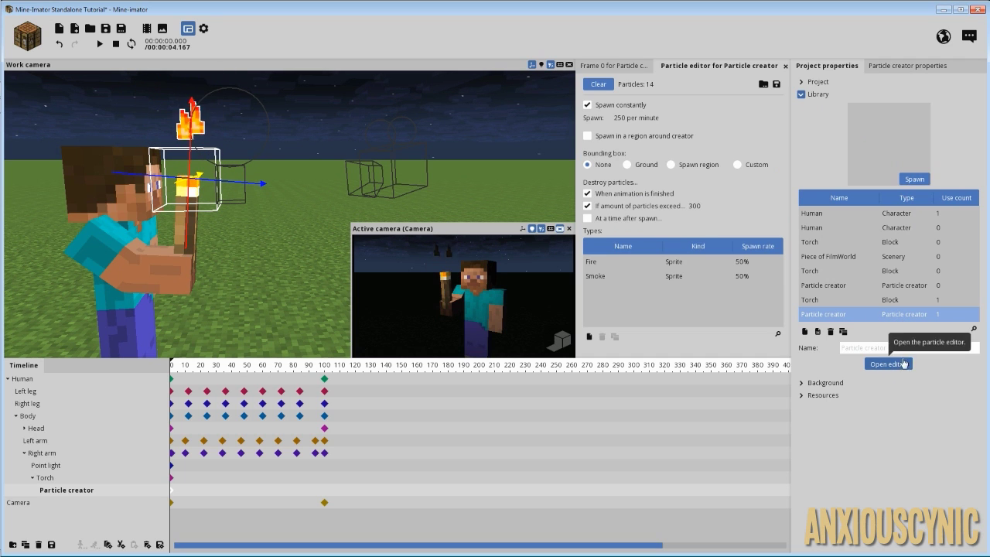
# Set the scale of the Fire particle type to 0.45
pyautogui.click(602, 263)
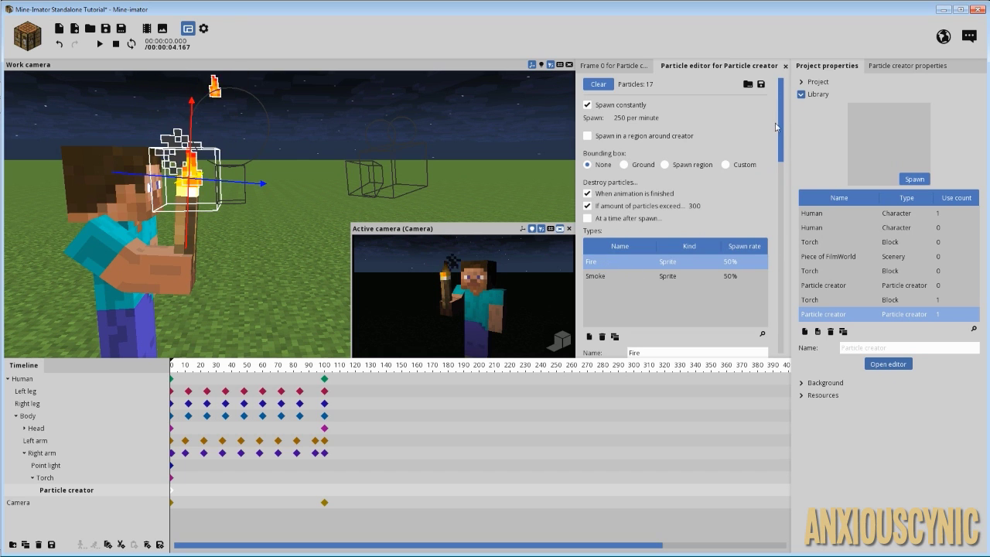
pyautogui.moveTo(779, 125); pyautogui.dragTo(780, 154)
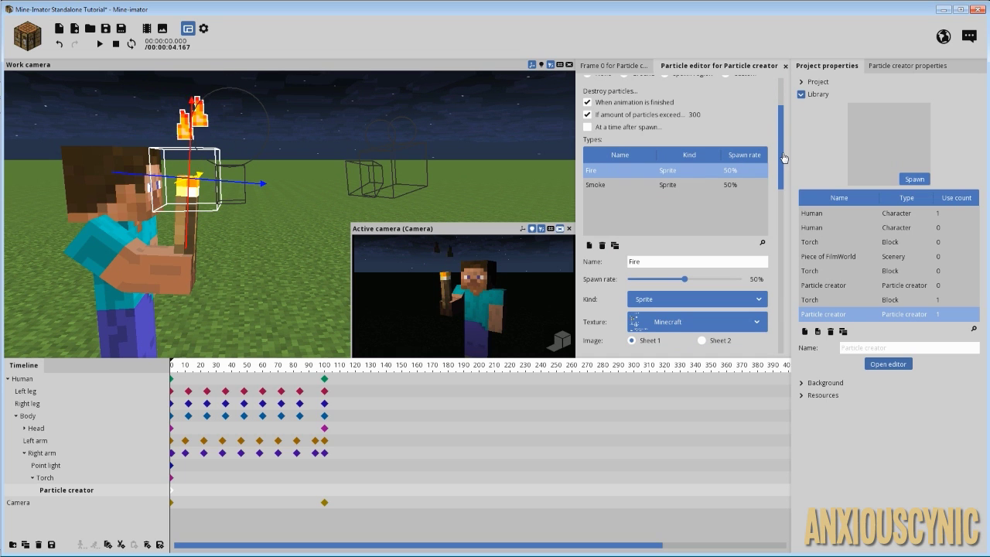
pyautogui.moveTo(782, 157); pyautogui.dragTo(799, 303)
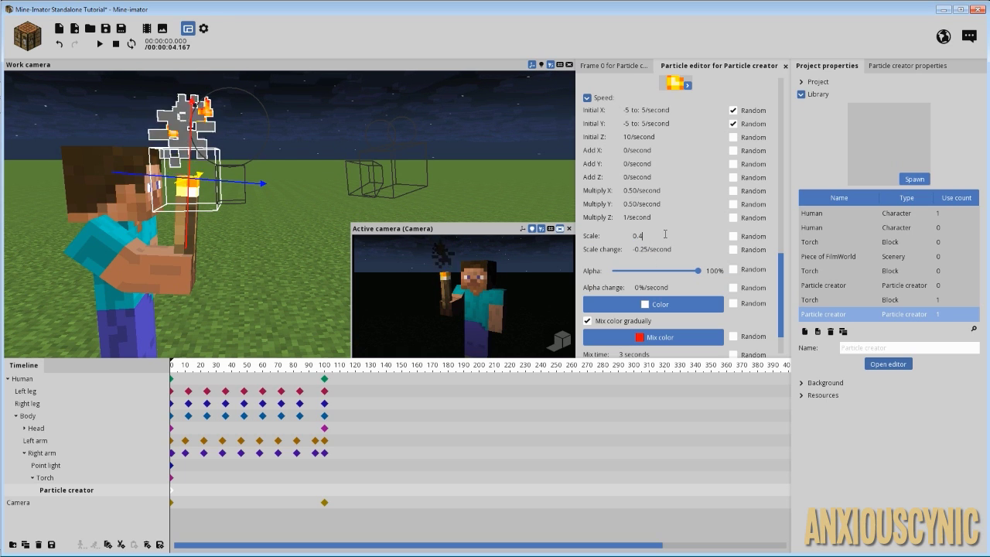
pyautogui.write('5')
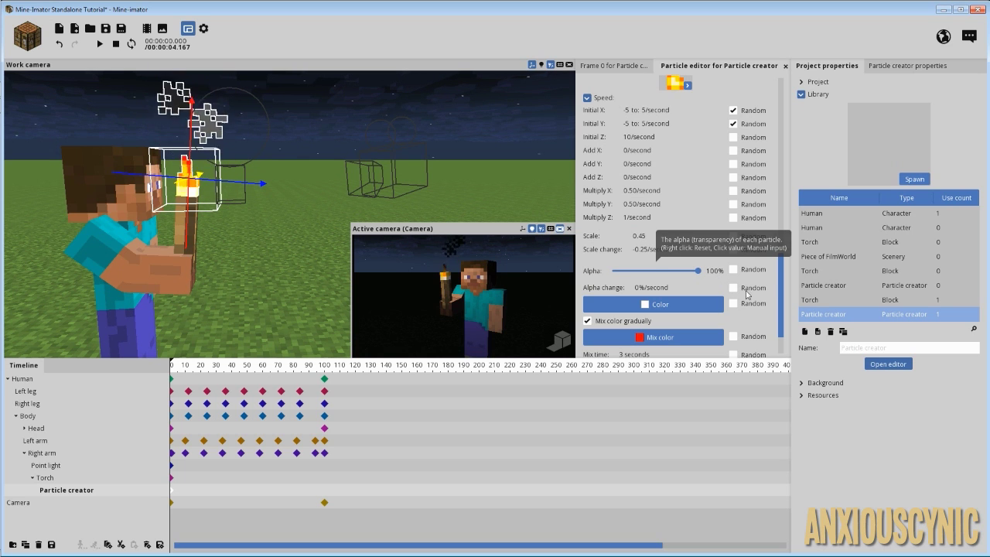
# Set the Smoke particle type's random scale range to 0.3 to 0.6, and close the particle editor and keyframe settings
pyautogui.moveTo(781, 279)
pyautogui.mouseDown()
pyautogui.moveTo(792, 132)
pyautogui.moveTo(780, 159)
pyautogui.moveTo(777, 290)
pyautogui.mouseUp()
pyautogui.click(755, 183)
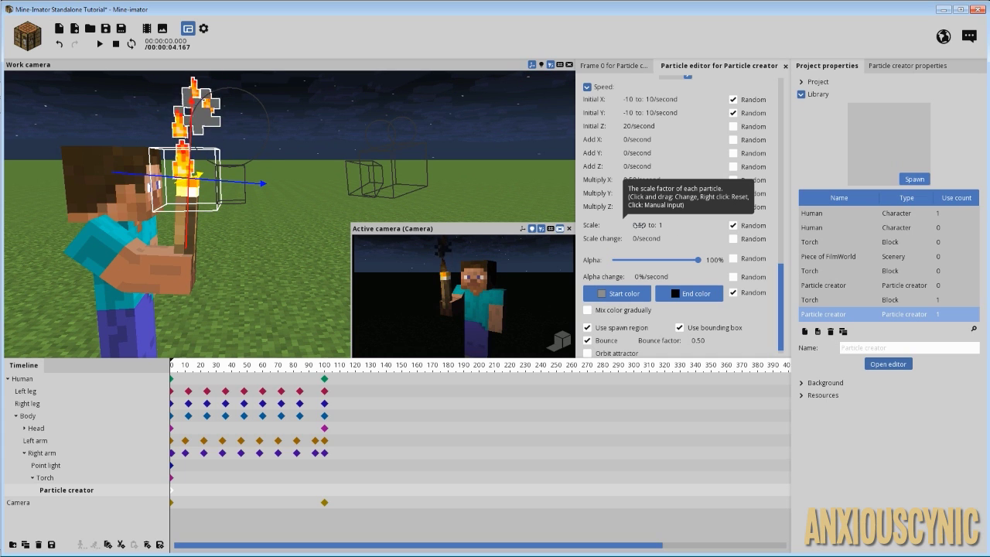
pyautogui.rightClick(639, 225)
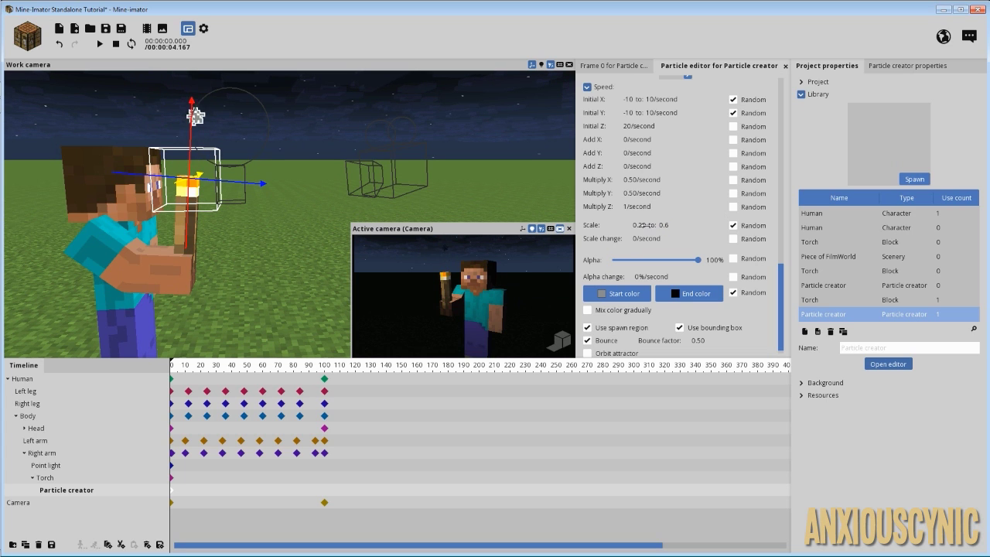
pyautogui.write('0.3')
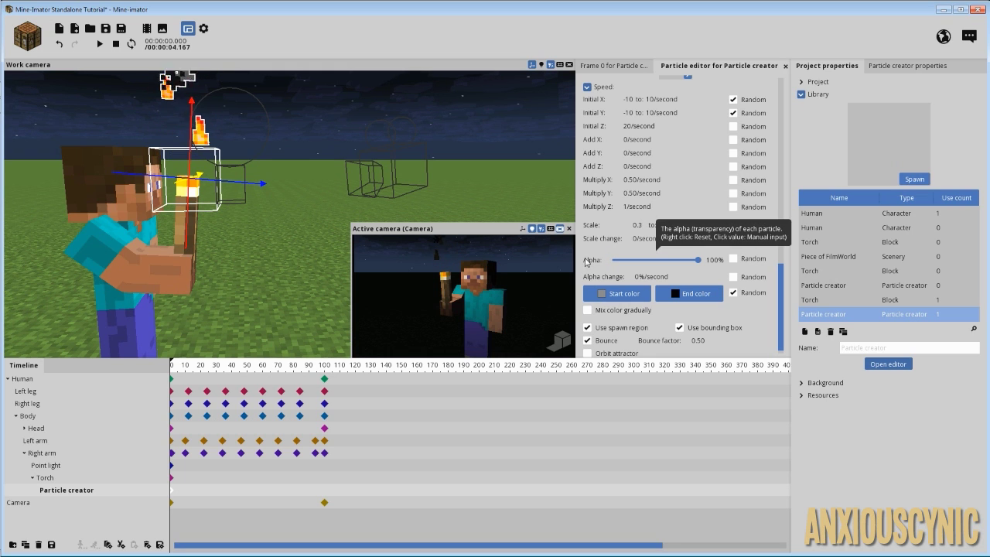
pyautogui.moveTo(781, 283); pyautogui.dragTo(774, 84)
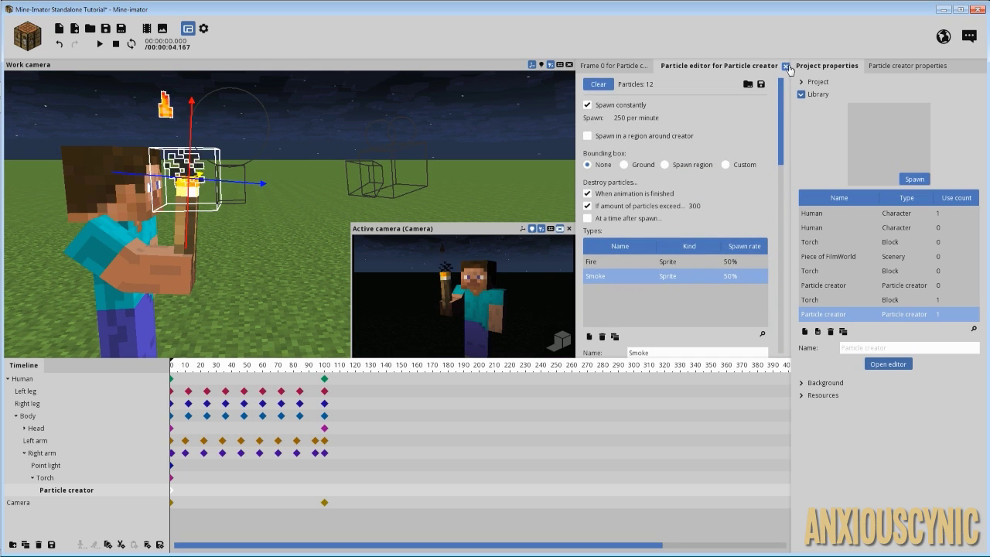
pyautogui.click(785, 66)
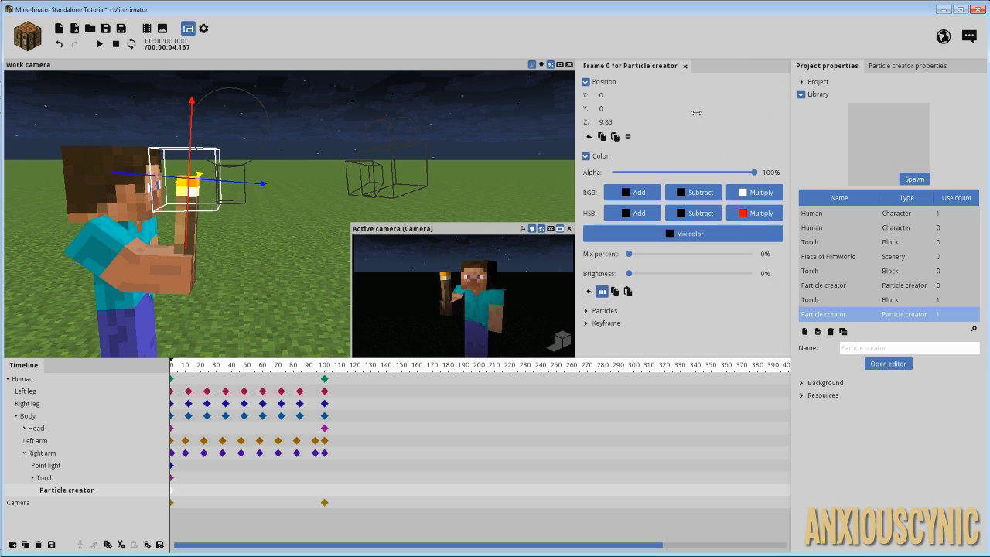
pyautogui.click(685, 66)
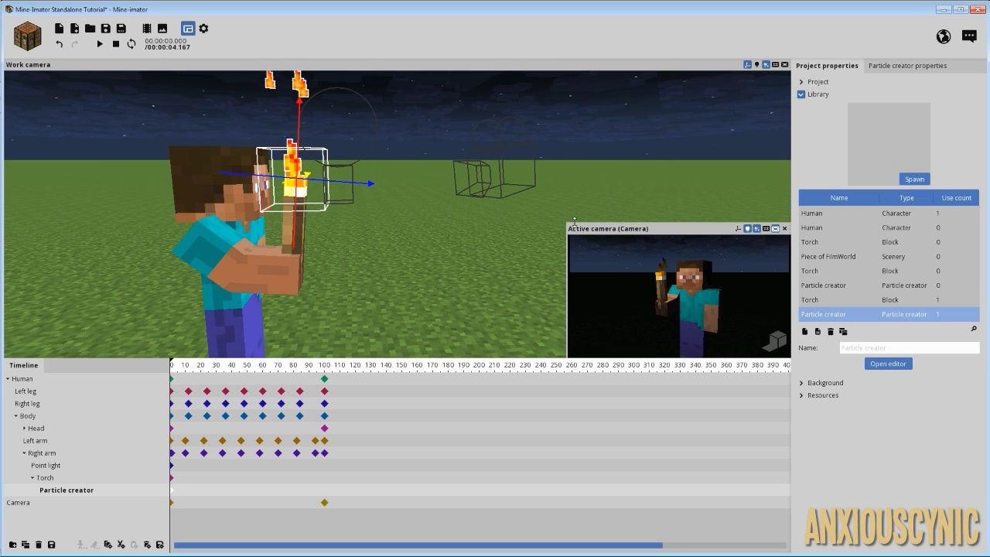
# Shrink the timeline and enlarge the active camera view until it covers most of the work area
pyautogui.moveTo(480, 252); pyautogui.dragTo(536, 228)
pyautogui.moveTo(477, 210); pyautogui.dragTo(371, 263)
pyautogui.scroll(-3, 461, 199)
pyautogui.moveTo(461, 199); pyautogui.dragTo(433, 203)
pyautogui.moveTo(467, 204)
pyautogui.mouseDown(button='middle')
pyautogui.moveTo(344, 236)
pyautogui.moveTo(470, 207)
pyautogui.mouseUp(button='middle')
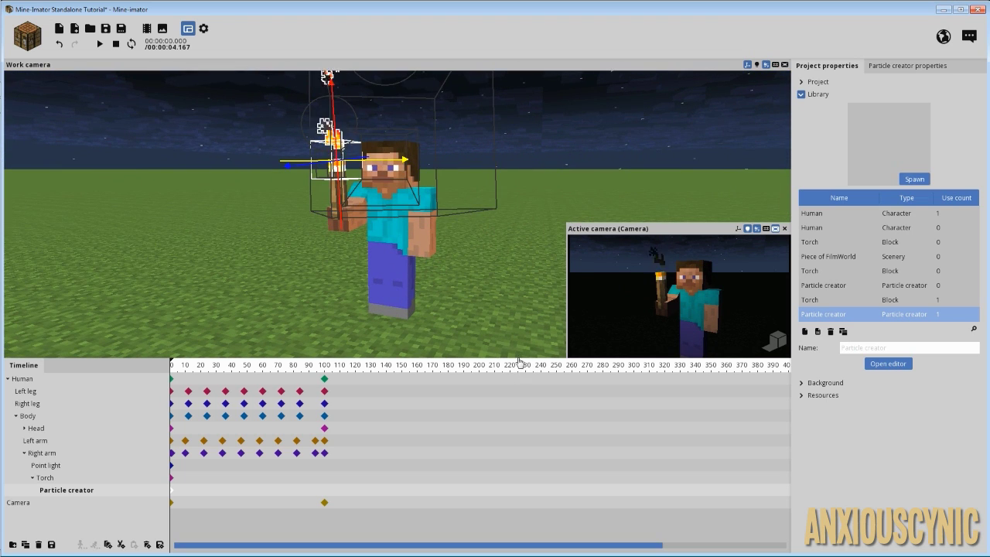
pyautogui.moveTo(520, 340); pyautogui.dragTo(496, 314)
pyautogui.moveTo(496, 313); pyautogui.dragTo(502, 239, button='middle')
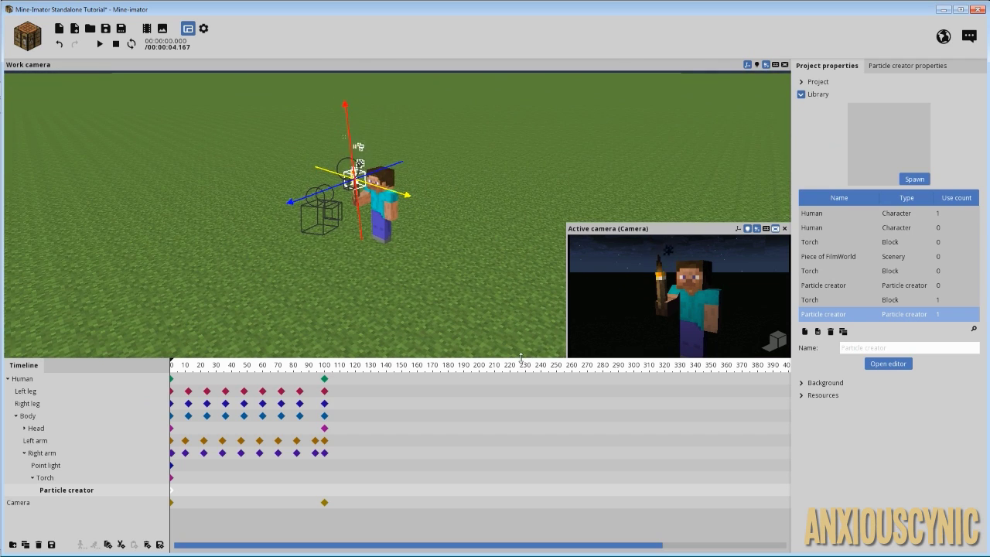
pyautogui.moveTo(521, 357); pyautogui.dragTo(541, 419)
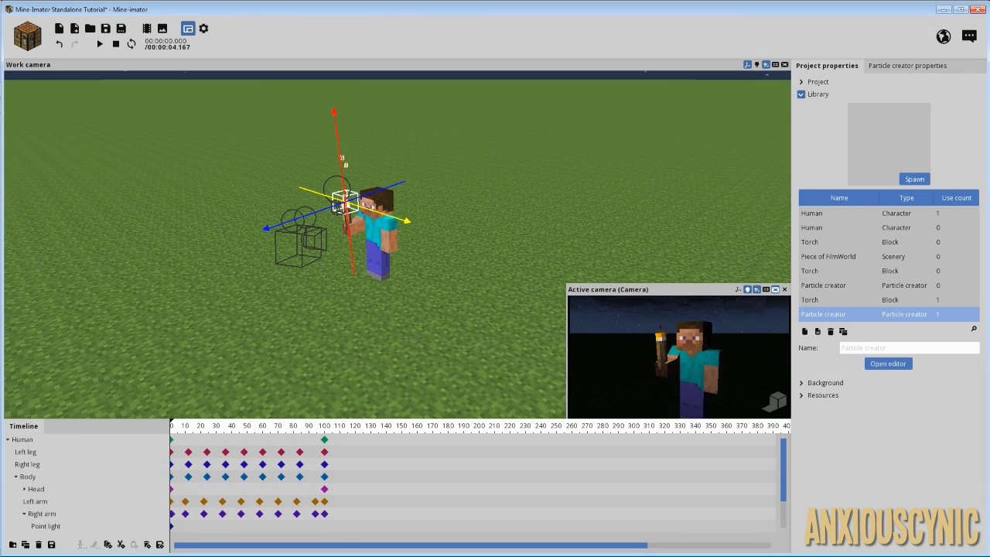
pyautogui.moveTo(574, 292); pyautogui.dragTo(239, 87)
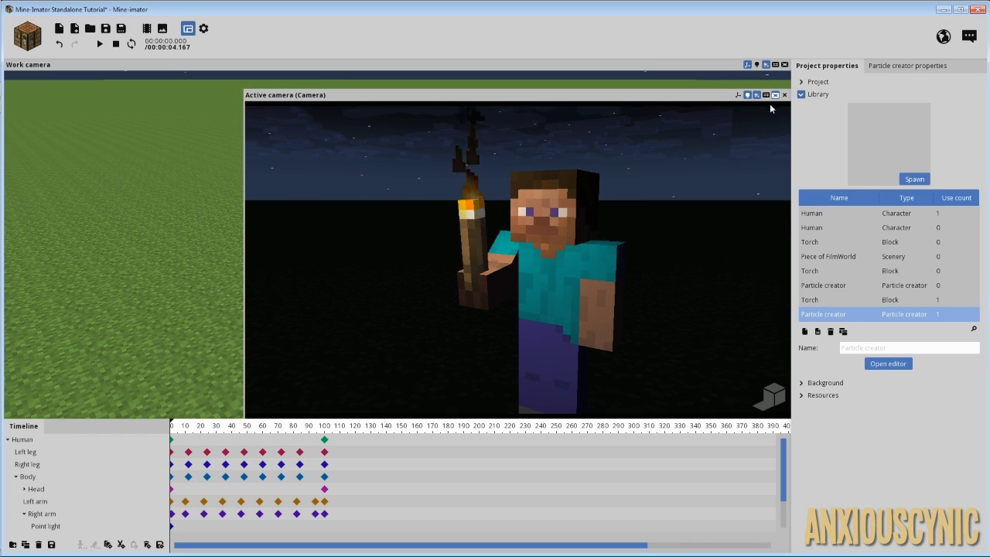
# Turn on rendered quality in the active camera view and play the walking animation
pyautogui.click(777, 397)
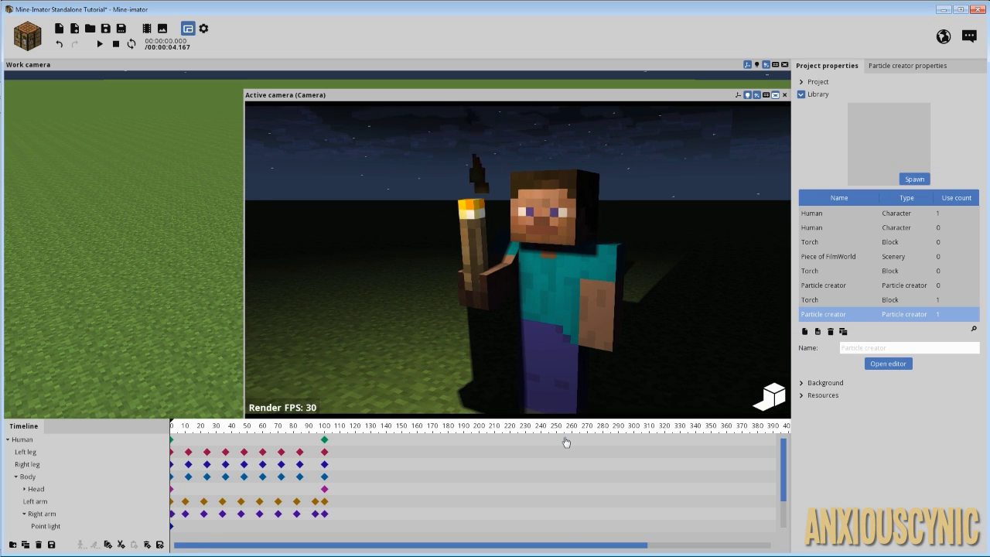
pyautogui.press('space')
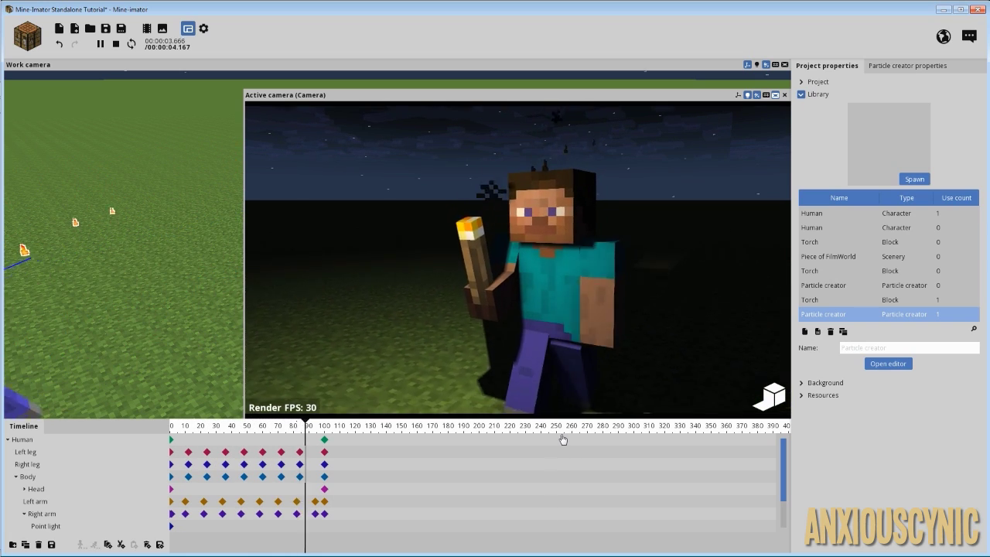
pyautogui.press('space')
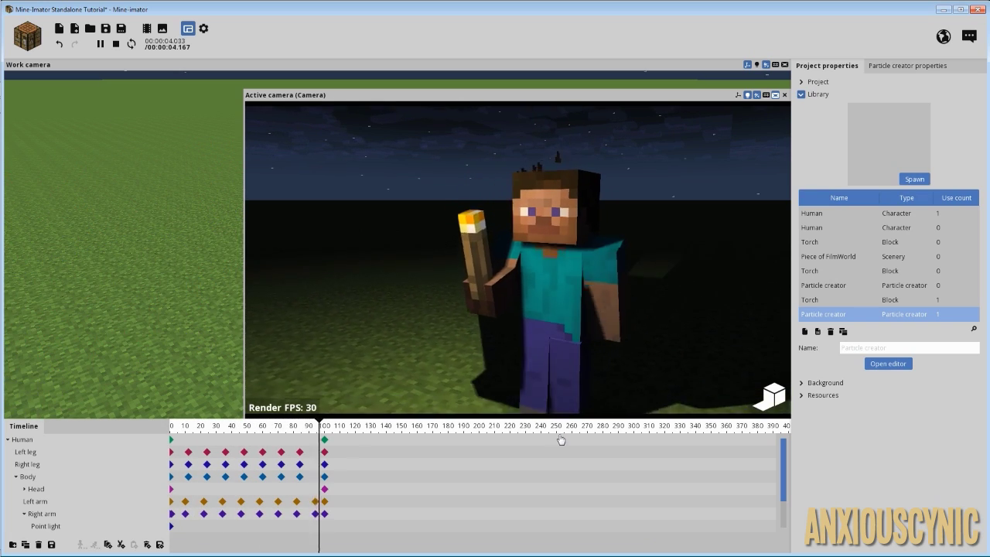
# Move both camera keyframes together so the camera looks down on the human from about Z 117, tilted 68°
pyautogui.moveTo(782, 452); pyautogui.dragTo(786, 512)
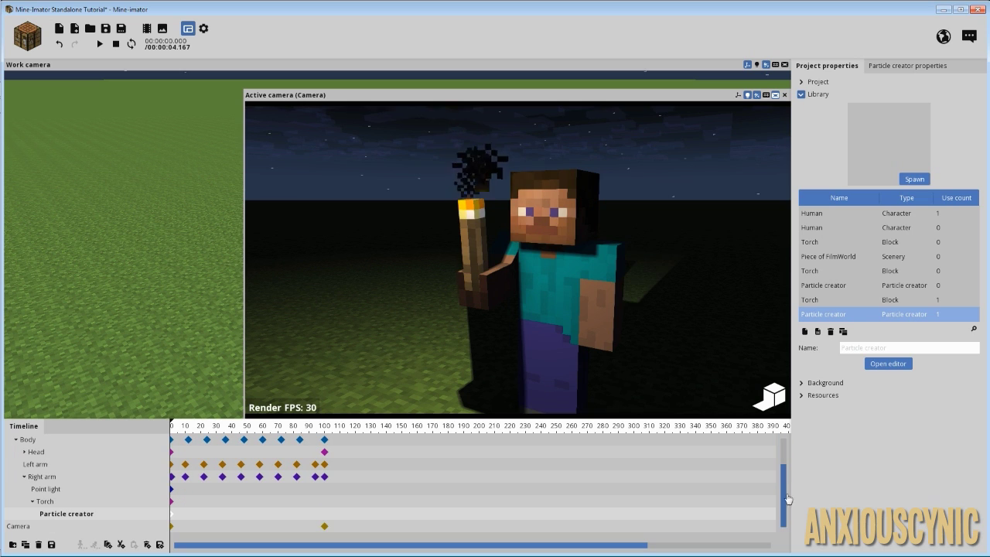
pyautogui.moveTo(341, 527); pyautogui.dragTo(168, 529)
pyautogui.click(169, 527)
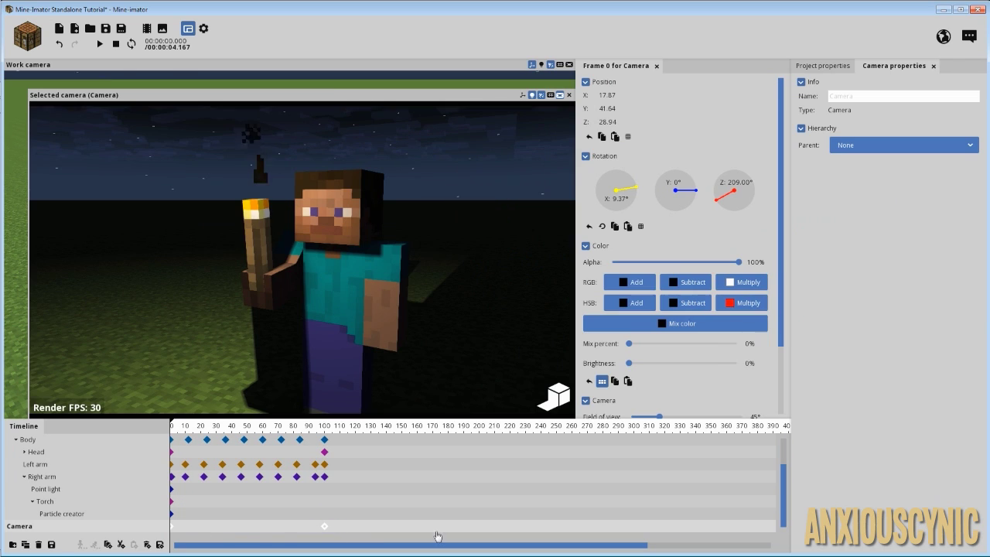
pyautogui.moveTo(301, 255); pyautogui.dragTo(241, 394)
pyautogui.press('e')
pyautogui.press('e')
pyautogui.press('s')
pyautogui.press('e')
pyautogui.moveTo(328, 191); pyautogui.dragTo(346, 182, button='right')
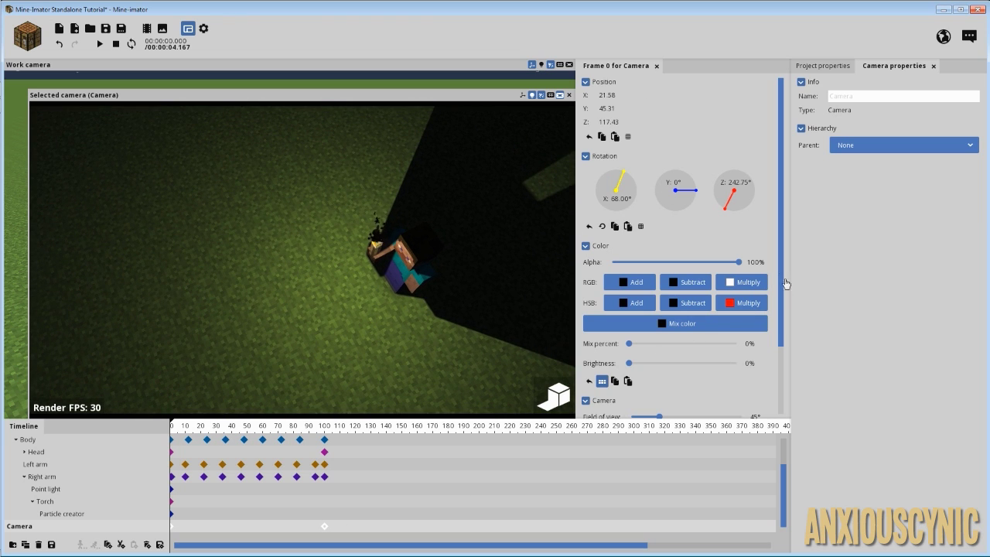
# Set the camera's field of view to 60° and play the animation from frame 0
pyautogui.scroll(-2, 710, 347)
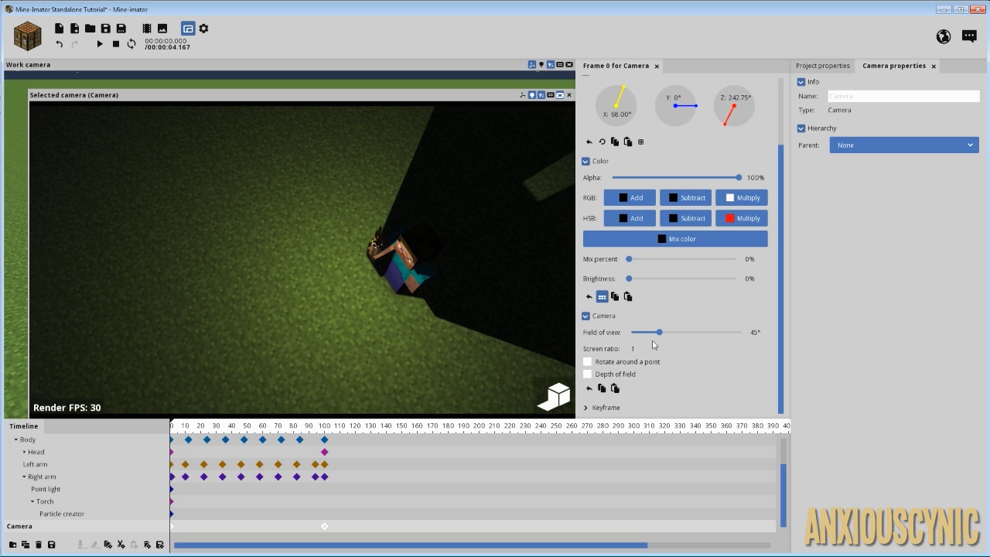
pyautogui.moveTo(658, 333); pyautogui.dragTo(671, 334)
pyautogui.moveTo(238, 428); pyautogui.dragTo(150, 430)
pyautogui.press('space')
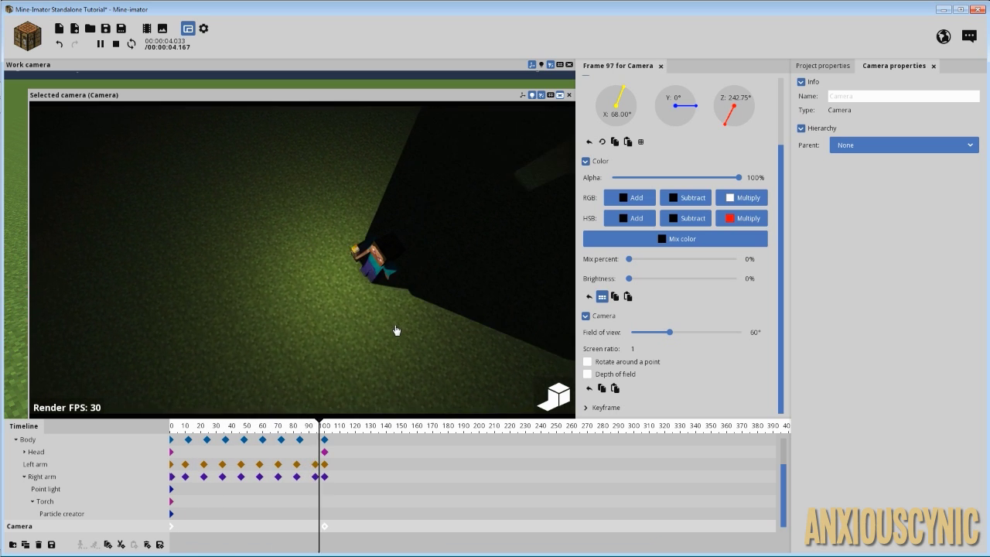
pyautogui.press('space')
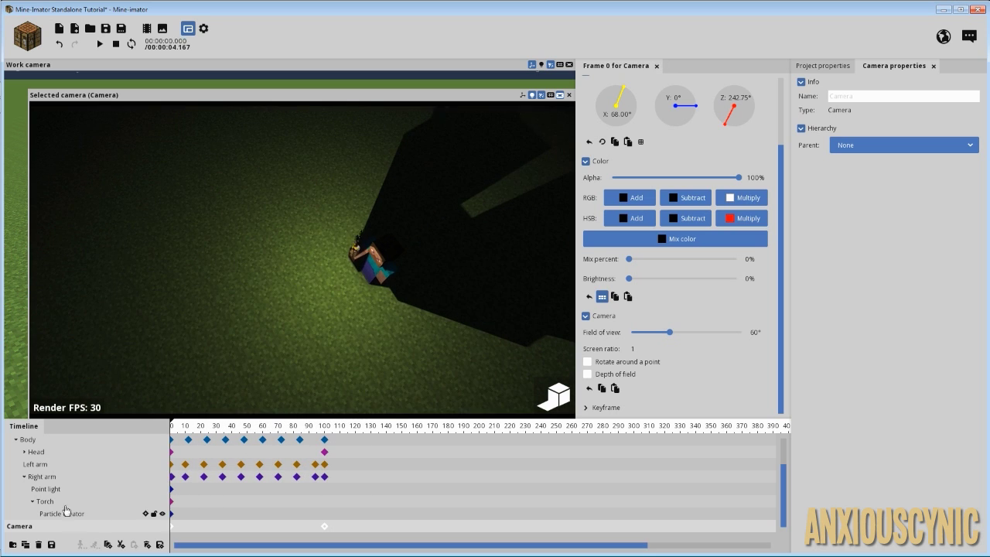
# Try a range of 100 for the point light at frame 51
pyautogui.click(54, 490)
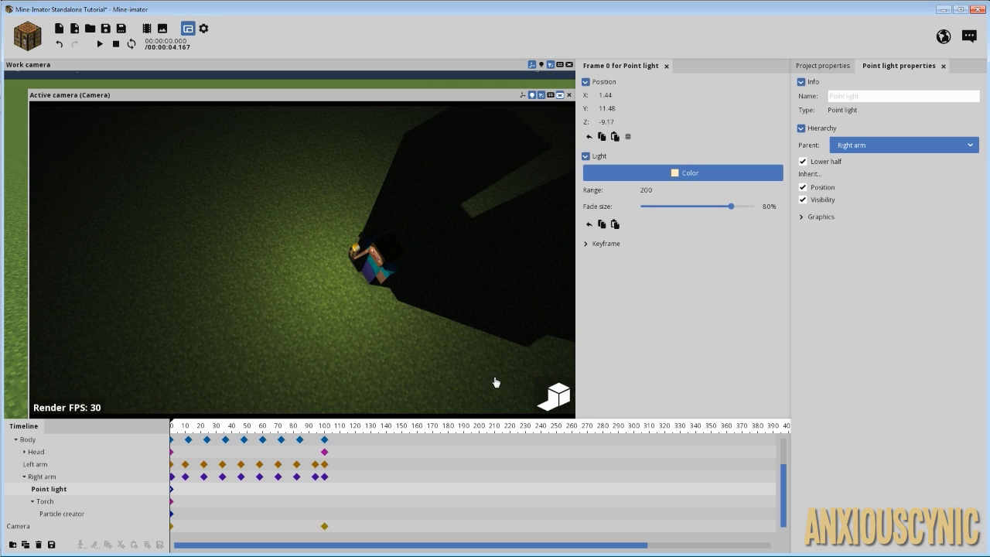
pyautogui.moveTo(270, 431)
pyautogui.mouseDown()
pyautogui.moveTo(171, 431)
pyautogui.moveTo(272, 439)
pyautogui.mouseUp()
pyautogui.moveTo(633, 188)
pyautogui.mouseDown()
pyautogui.moveTo(572, 199)
pyautogui.moveTo(653, 197)
pyautogui.moveTo(626, 198)
pyautogui.mouseUp()
pyautogui.write('200')
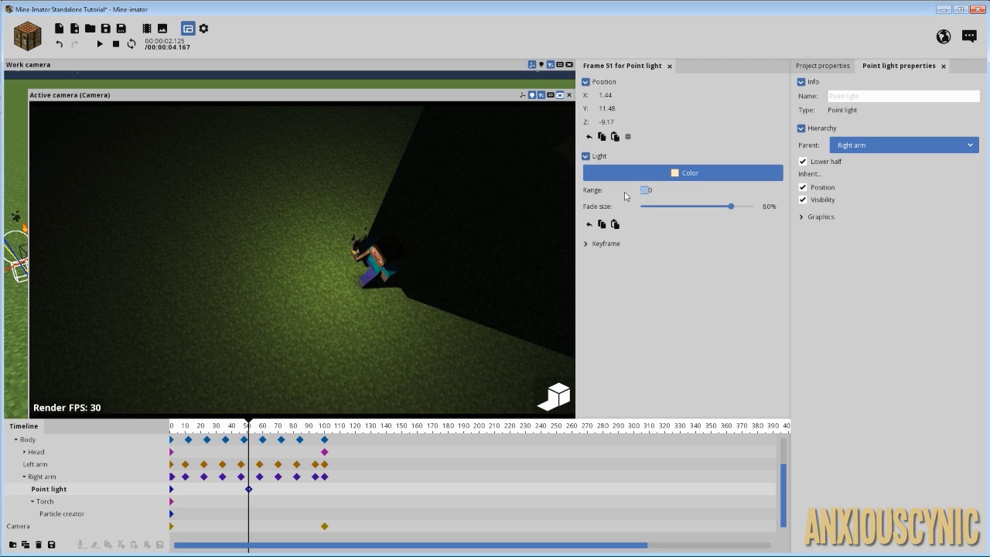
pyautogui.write('10')
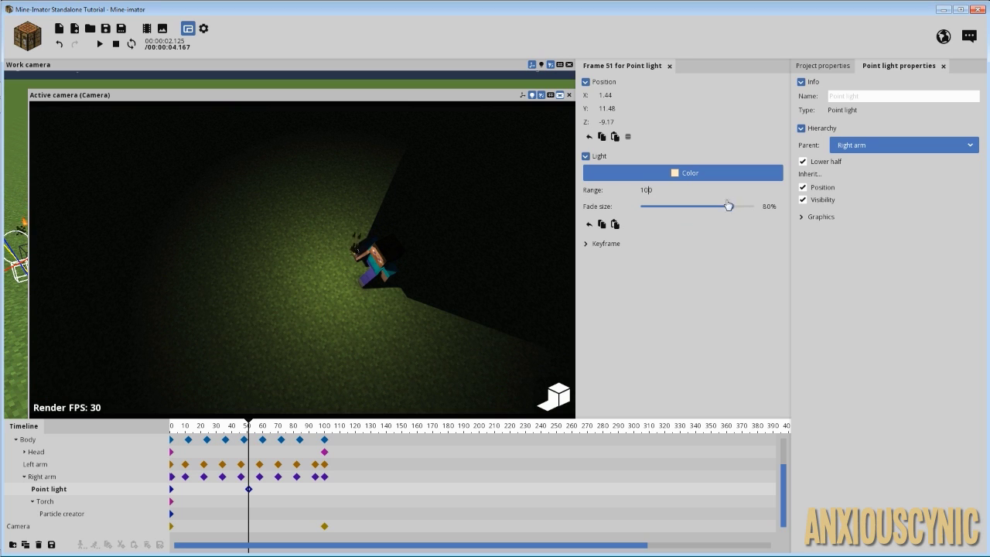
pyautogui.moveTo(733, 207)
pyautogui.mouseDown()
pyautogui.moveTo(775, 207)
pyautogui.moveTo(617, 216)
pyautogui.moveTo(795, 206)
pyautogui.moveTo(720, 210)
pyautogui.moveTo(767, 211)
pyautogui.moveTo(728, 211)
pyautogui.mouseUp()
pyautogui.write('5')
# Set the shadow blur size in the render settings to 75%
pyautogui.scroll(-1, 774, 206)
pyautogui.click(204, 30)
pyautogui.click(600, 133)
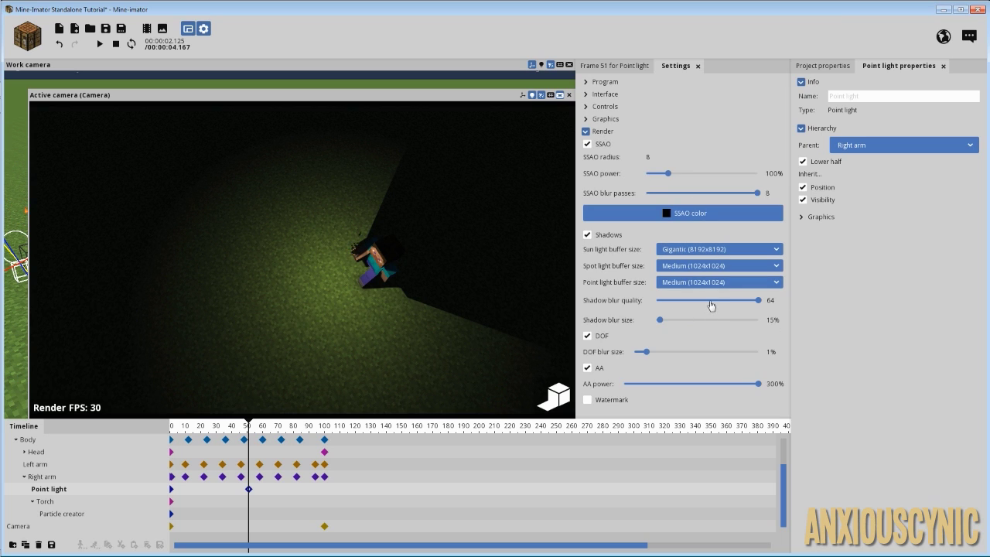
pyautogui.moveTo(664, 322)
pyautogui.mouseDown()
pyautogui.moveTo(788, 341)
pyautogui.moveTo(655, 336)
pyautogui.moveTo(747, 335)
pyautogui.moveTo(677, 334)
pyautogui.mouseUp()
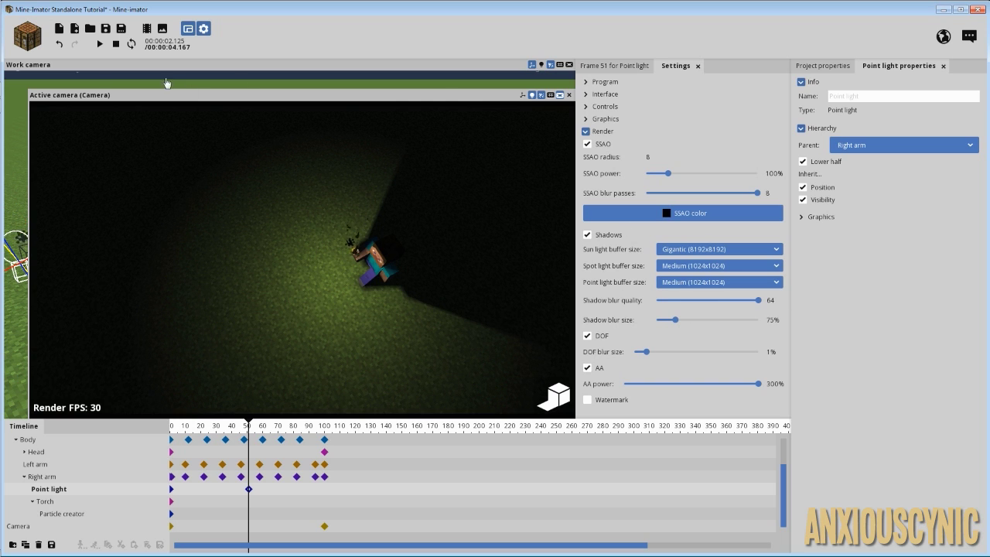
# Shrink the active camera view to a small preview and play the animation from frame 0
pyautogui.moveTo(29, 91); pyautogui.dragTo(344, 239)
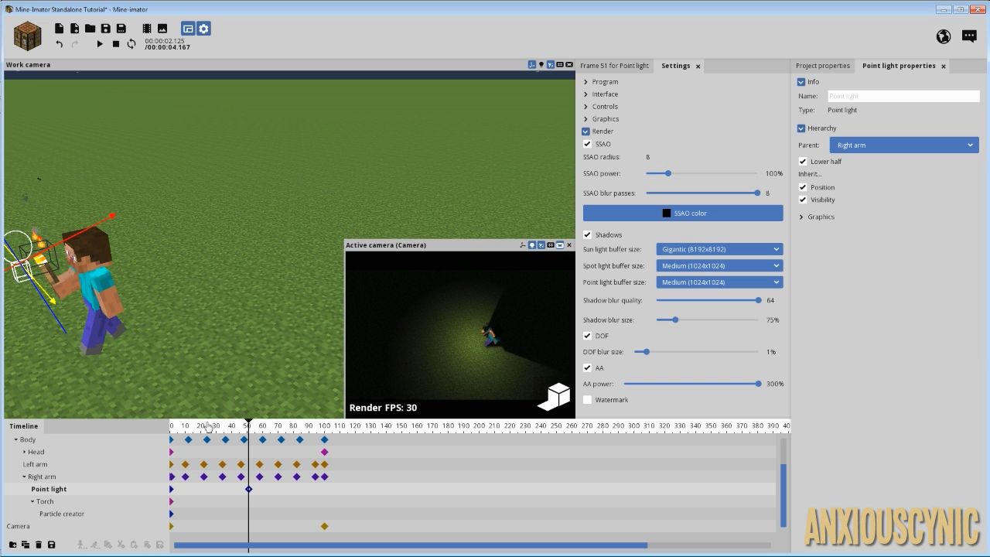
pyautogui.moveTo(214, 432); pyautogui.dragTo(148, 430)
pyautogui.press('space')
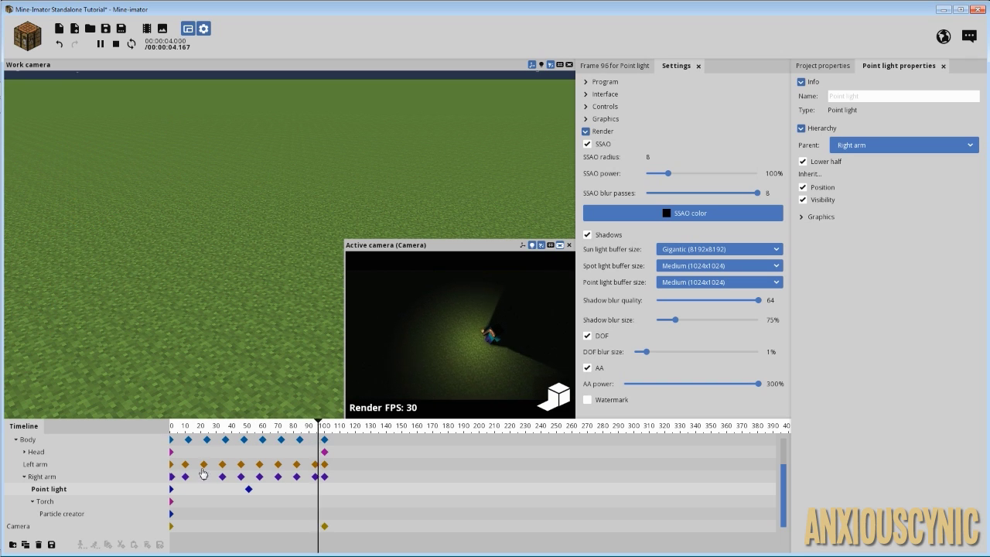
# Delete the point light's keyframe at frame 51, replay the animation from frame 0 and close the settings
pyautogui.click(248, 489)
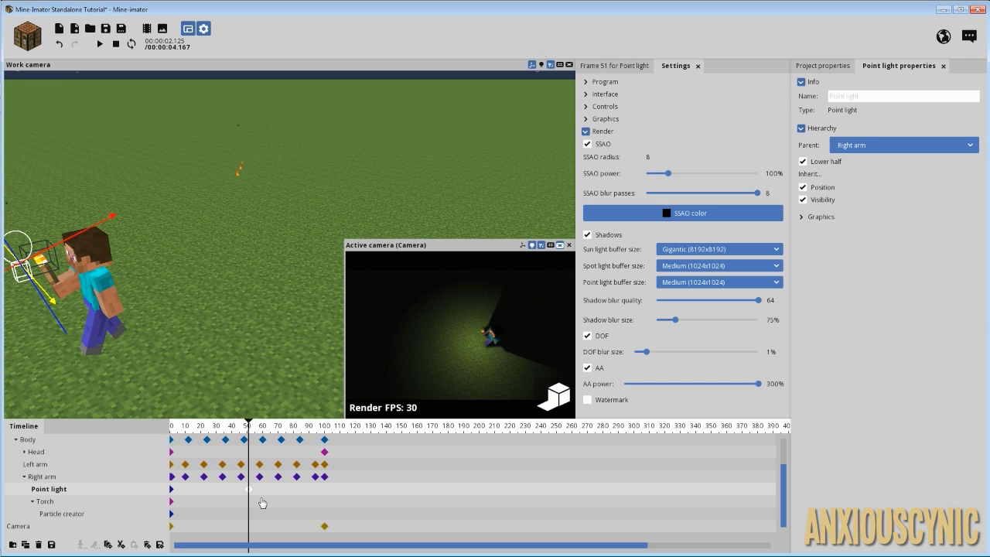
pyautogui.press('Delete')
pyautogui.moveTo(214, 429); pyautogui.dragTo(147, 431)
pyautogui.press('space')
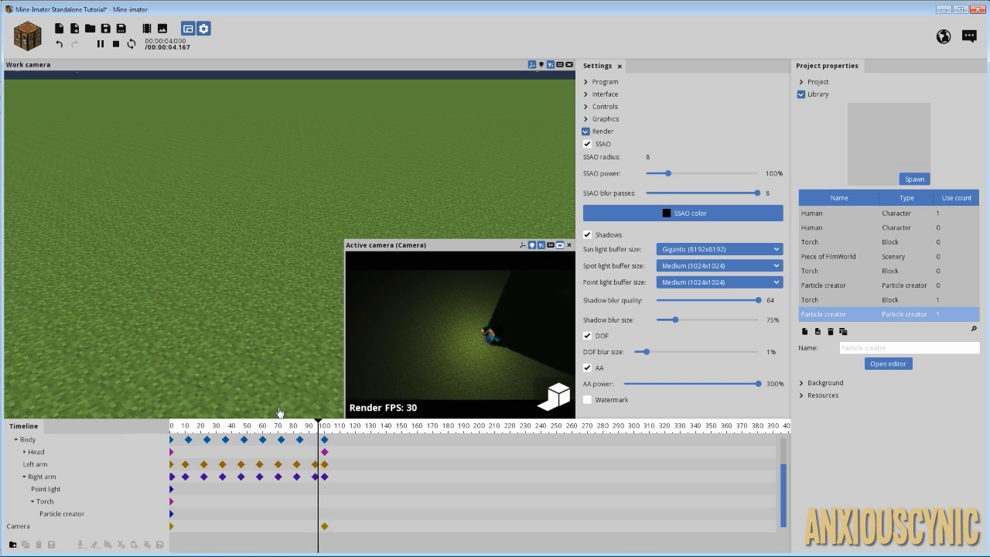
pyautogui.press('space')
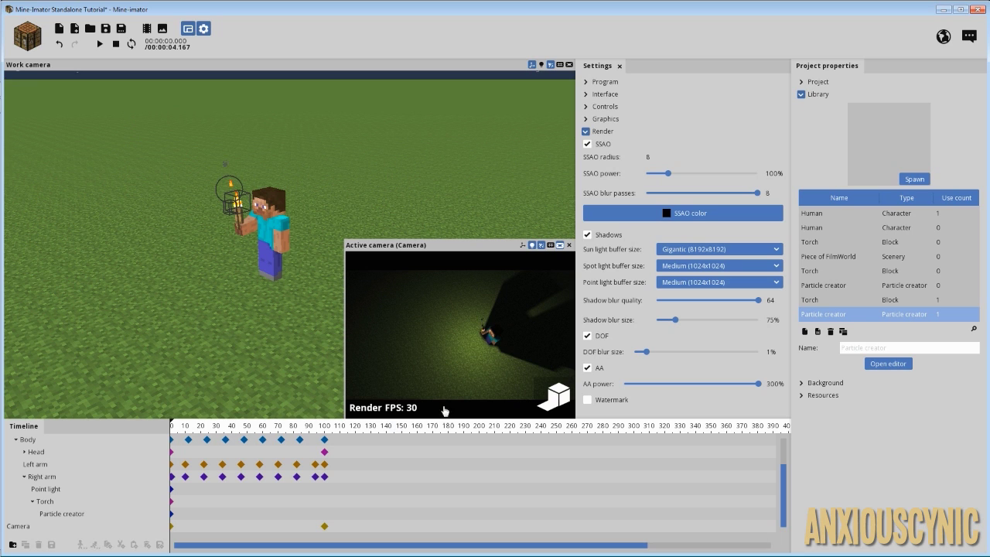
pyautogui.click(620, 68)
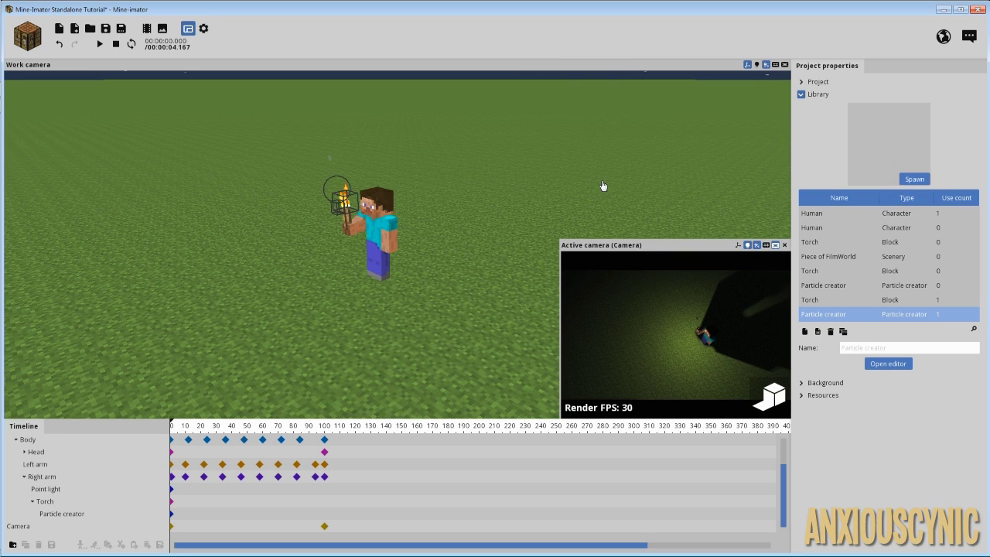